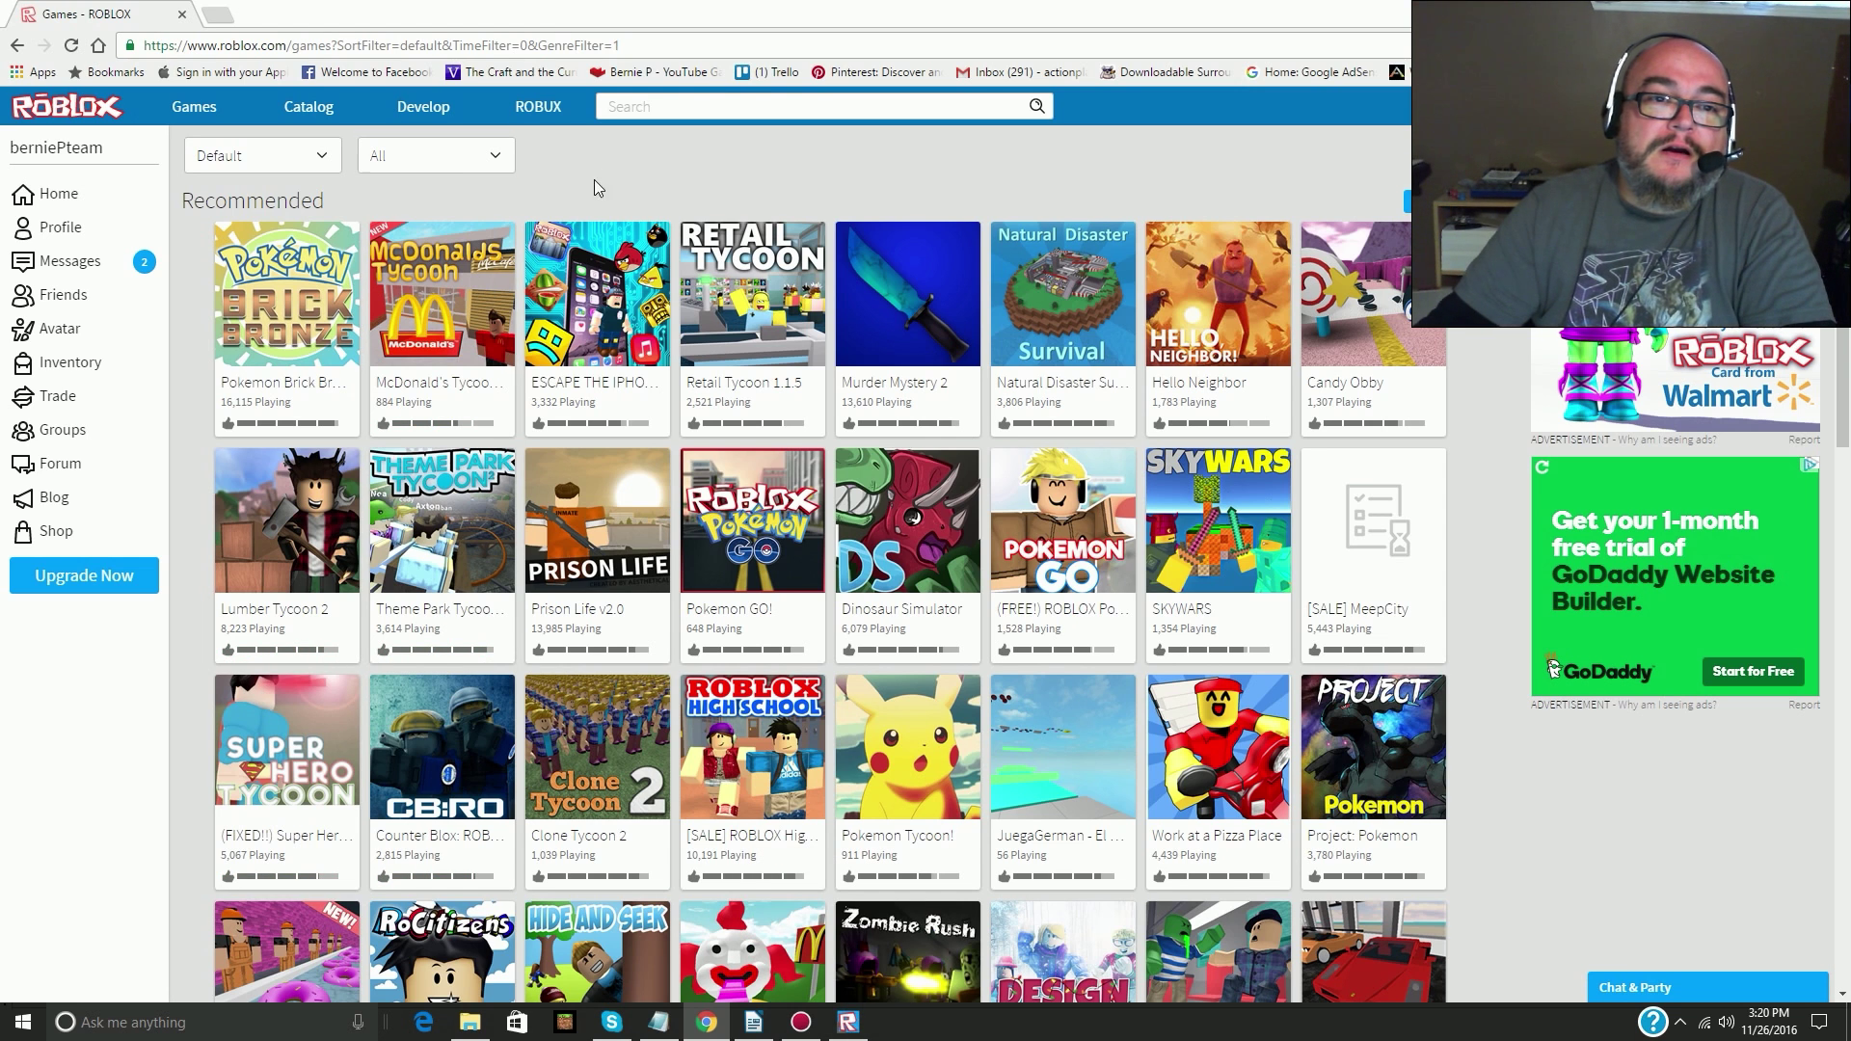
- Bring Roblox Studio back to the front from the Roblox website
{"action": "left_click", "coordinate": [849, 1024]}
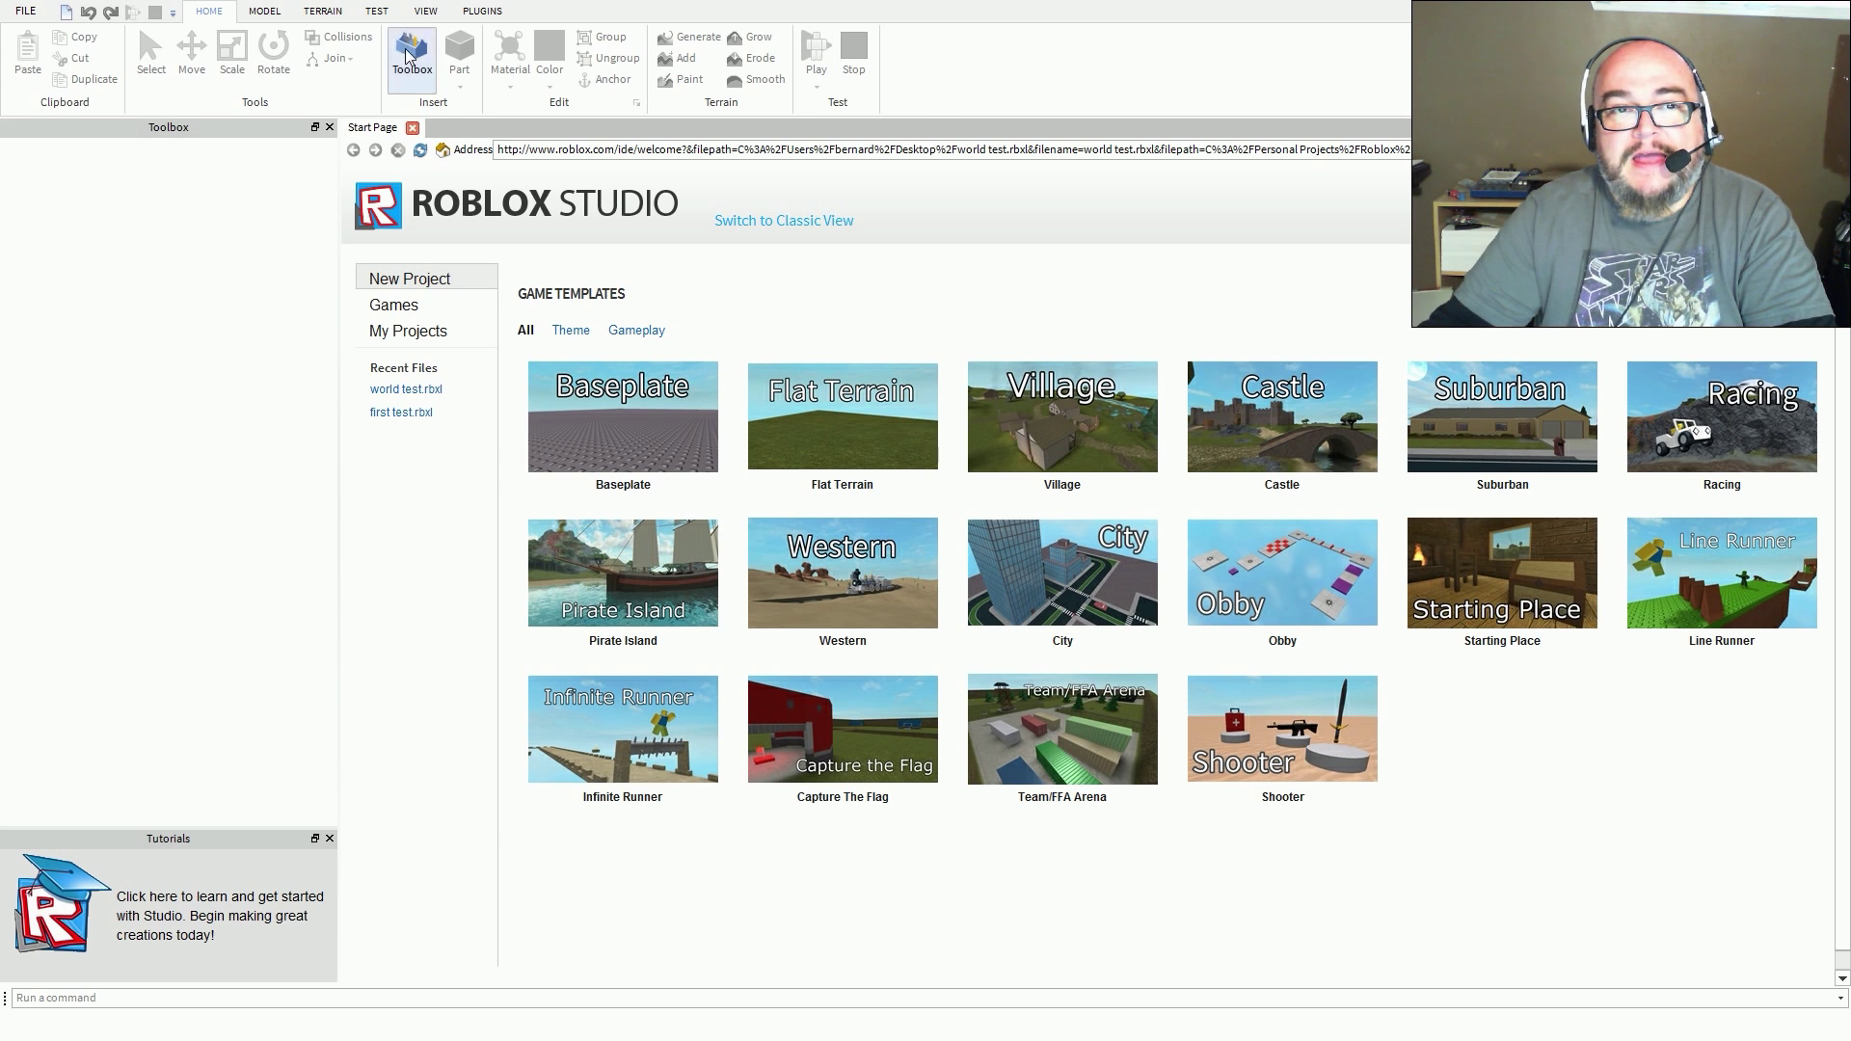
- Look over the Model, Terrain, Test and View tabs, then create a Flat Terrain place
{"action": "left_click", "coordinate": [264, 11]}
{"action": "left_click", "coordinate": [323, 10]}
{"action": "left_click", "coordinate": [376, 11]}
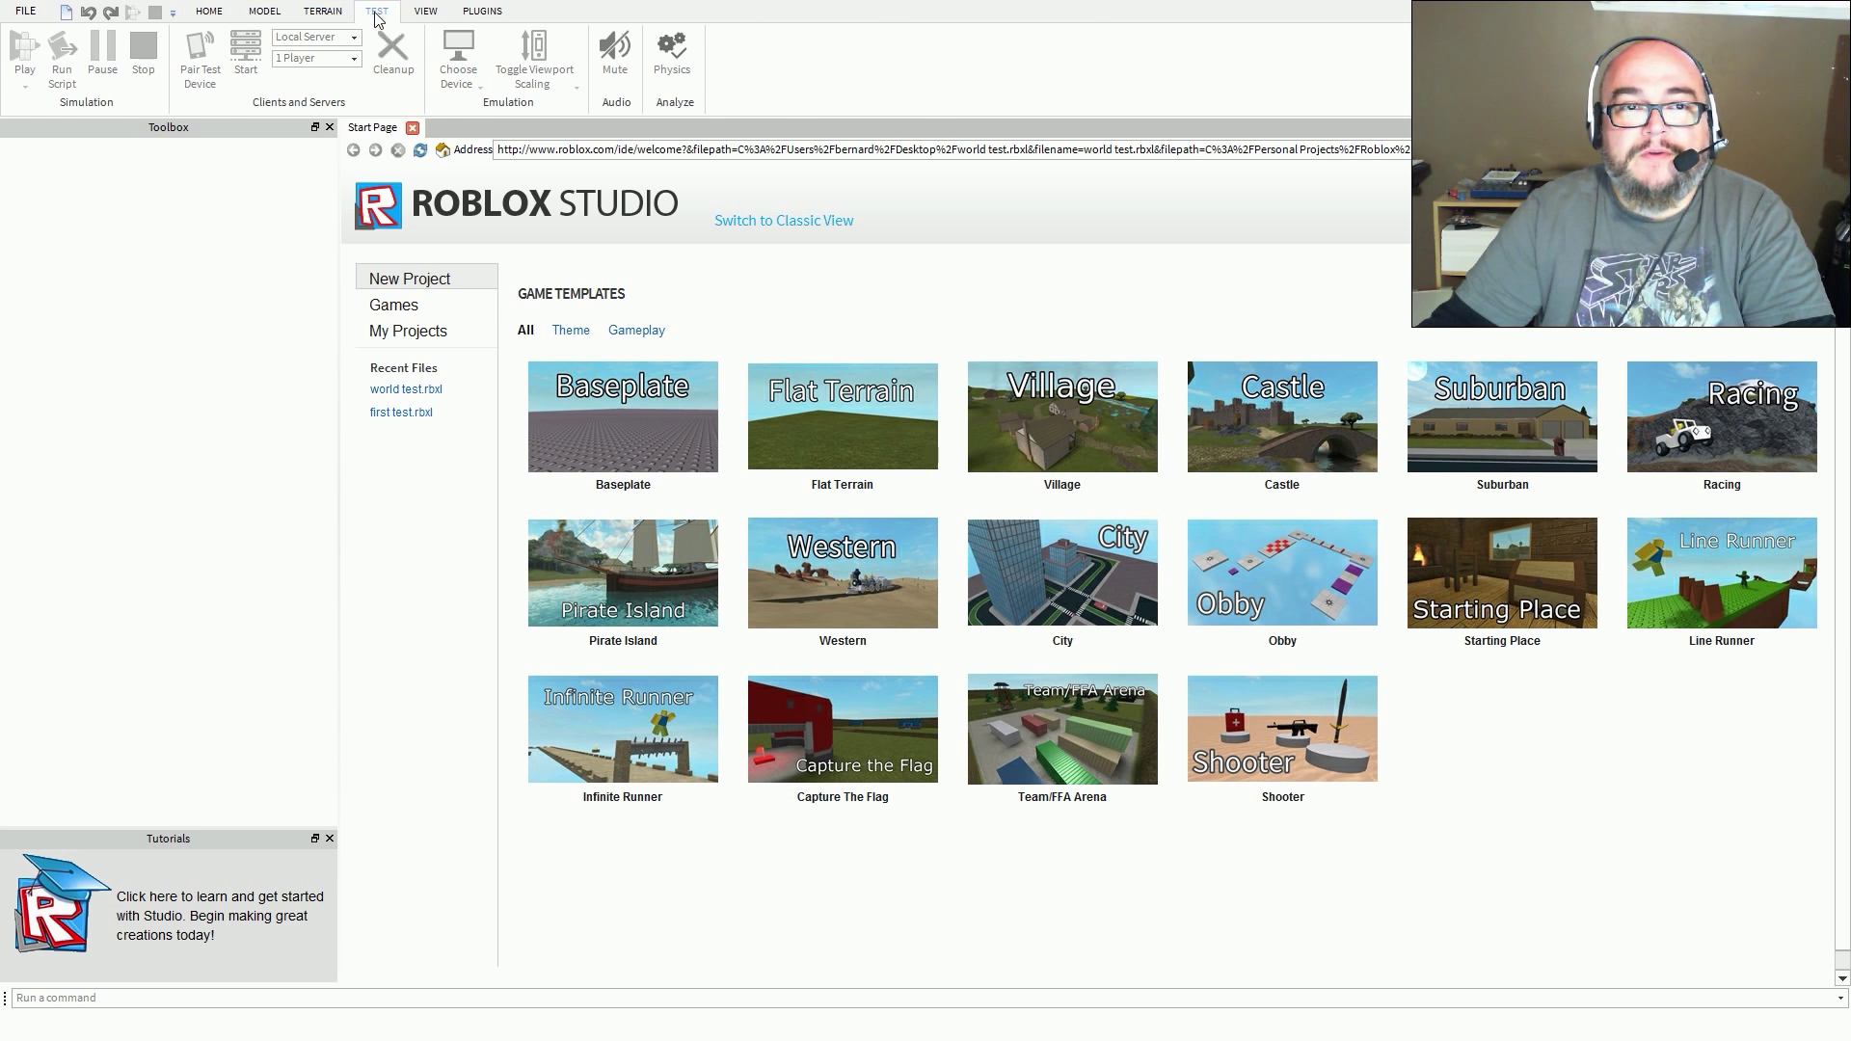
{"action": "left_click", "coordinate": [425, 11]}
{"action": "left_click", "coordinate": [376, 11]}
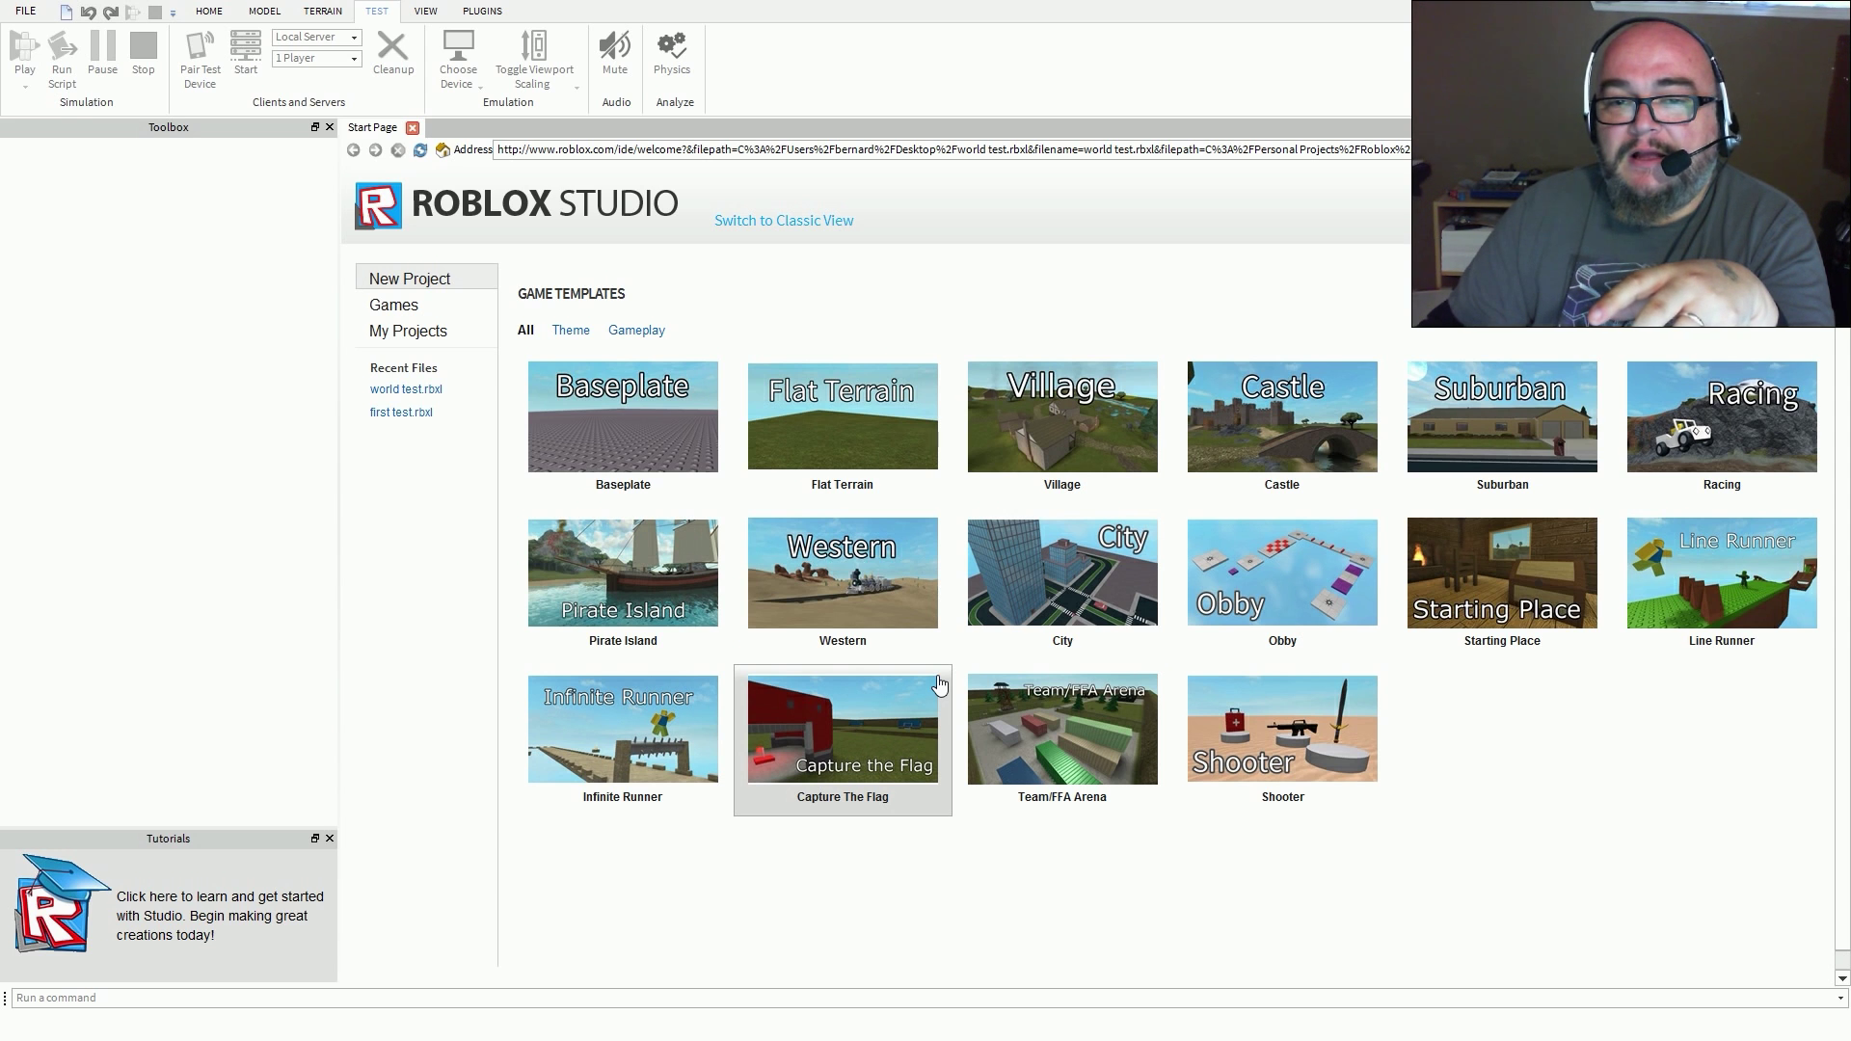
{"action": "left_click", "coordinate": [848, 443]}
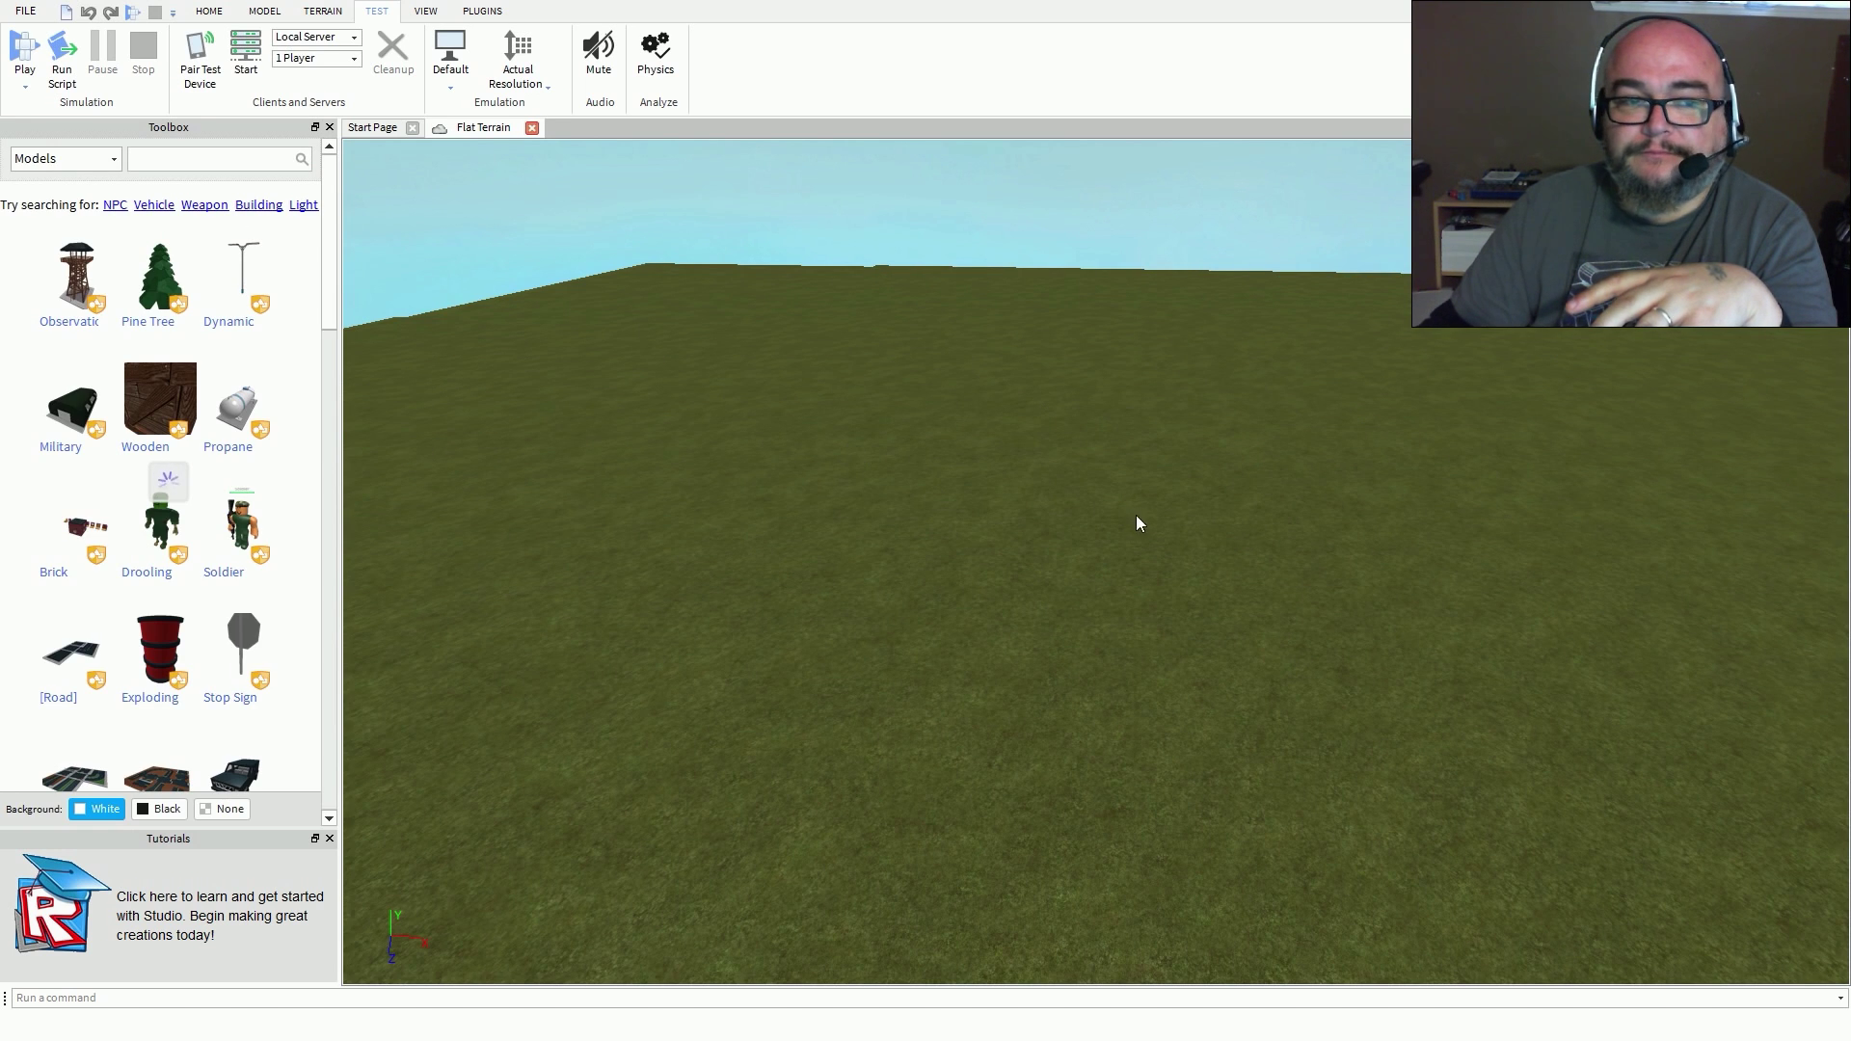
- Survey the empty grass baseplate from several camera angles, briefly checking the File menu
{"action": "right_click_drag", "start_coordinate": [1178, 527], "coordinate": [1181, 535]}
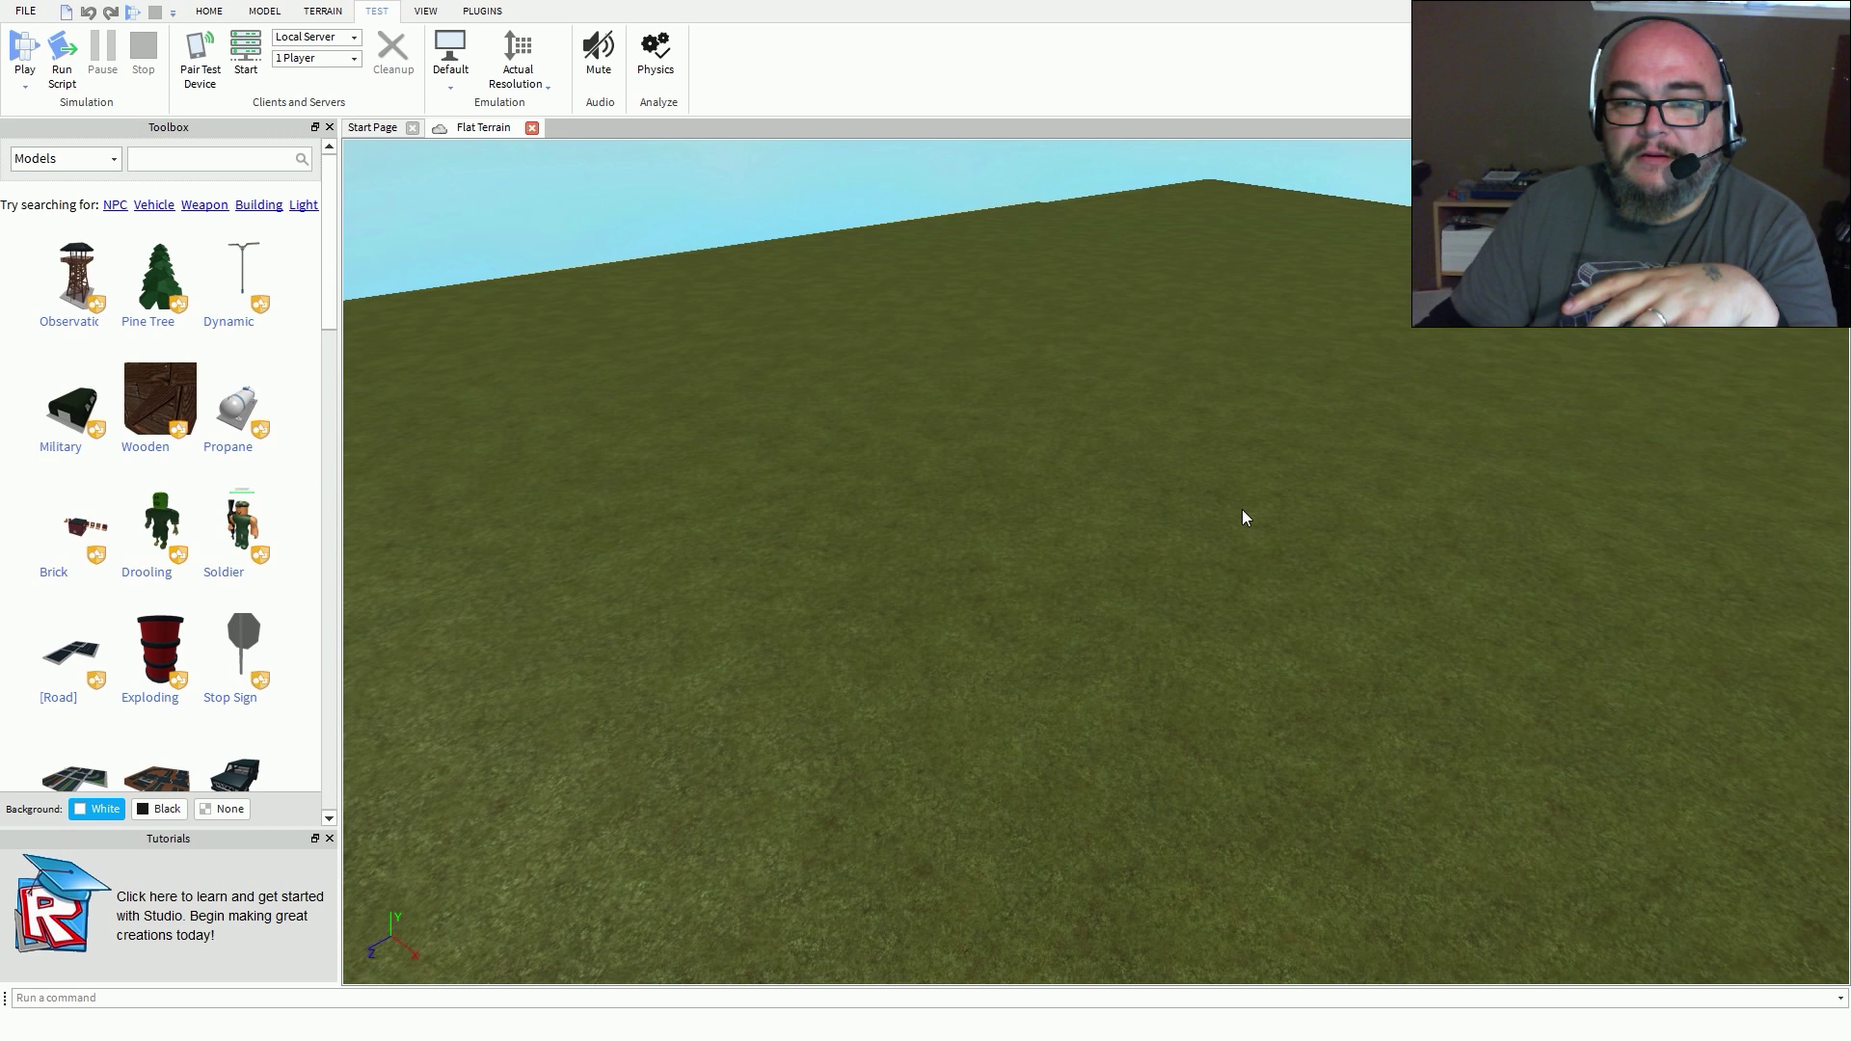
{"action": "left_click", "coordinate": [25, 11]}
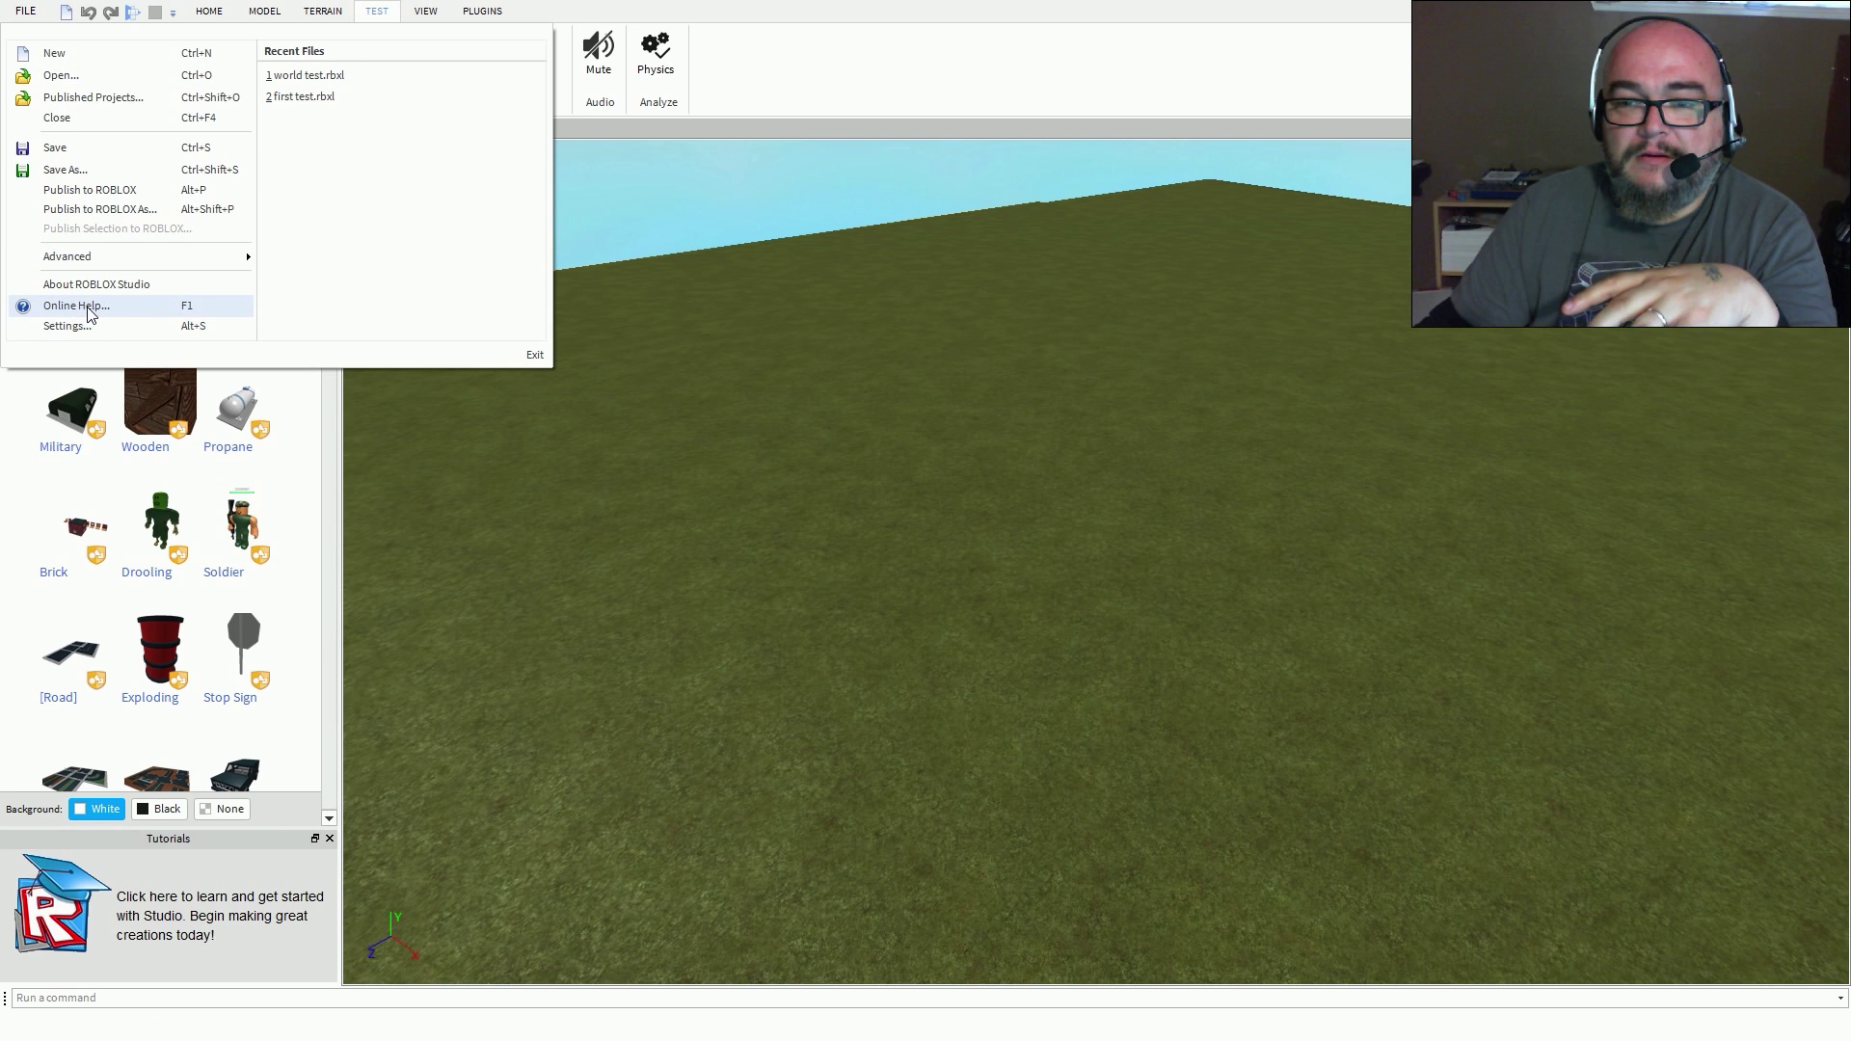
{"action": "left_click", "coordinate": [19, 11]}
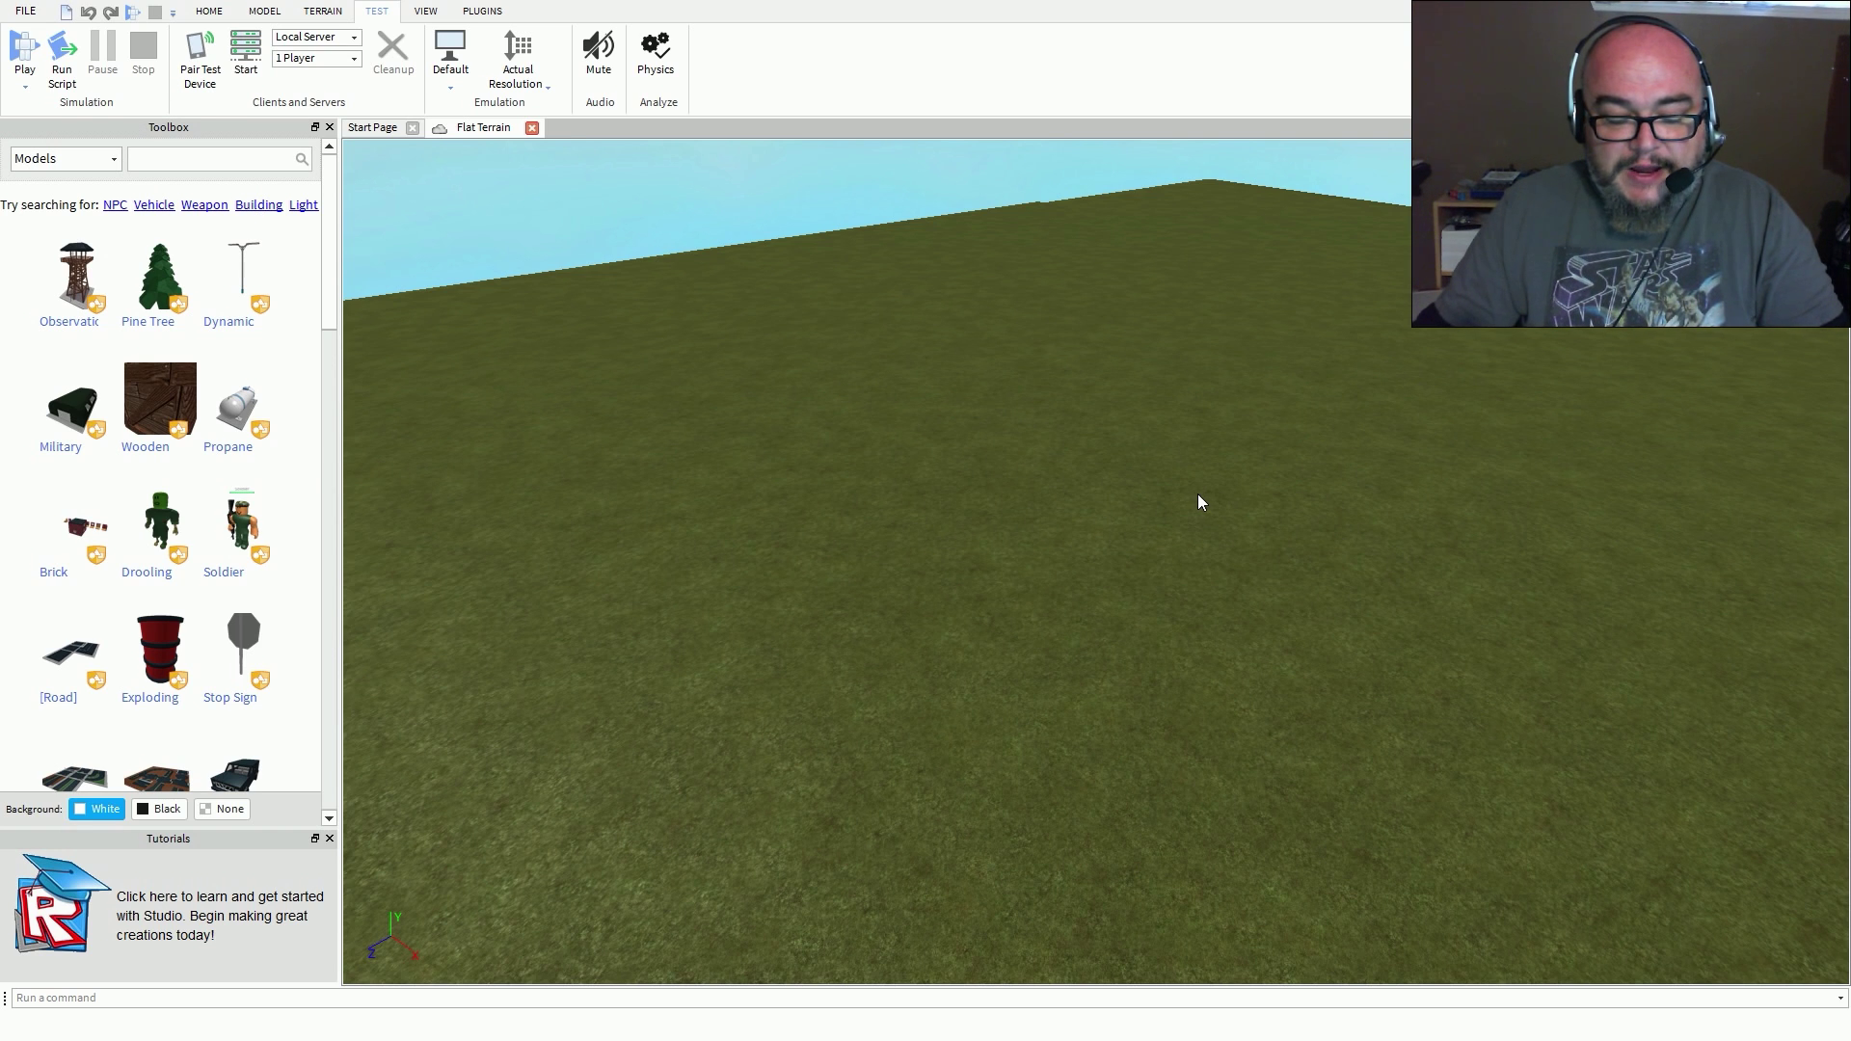
{"action": "key", "text": "w"}
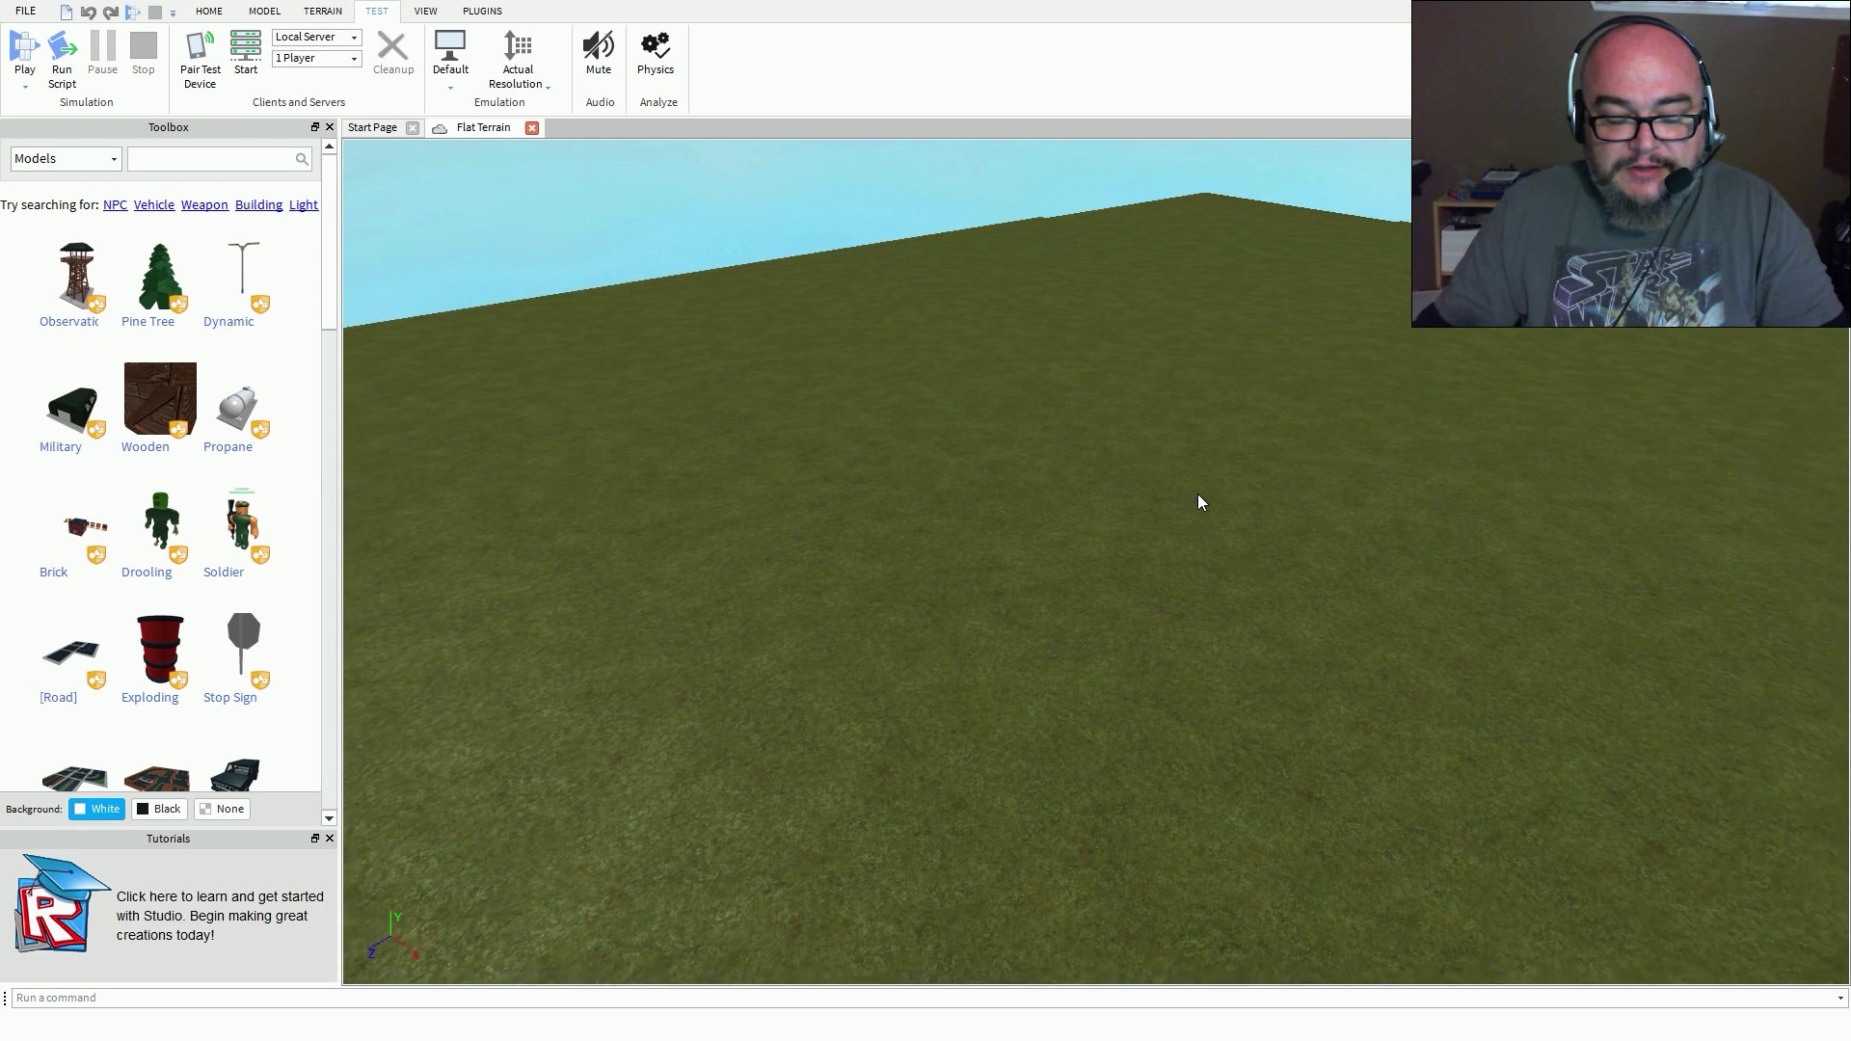
{"action": "key", "text": "s"}
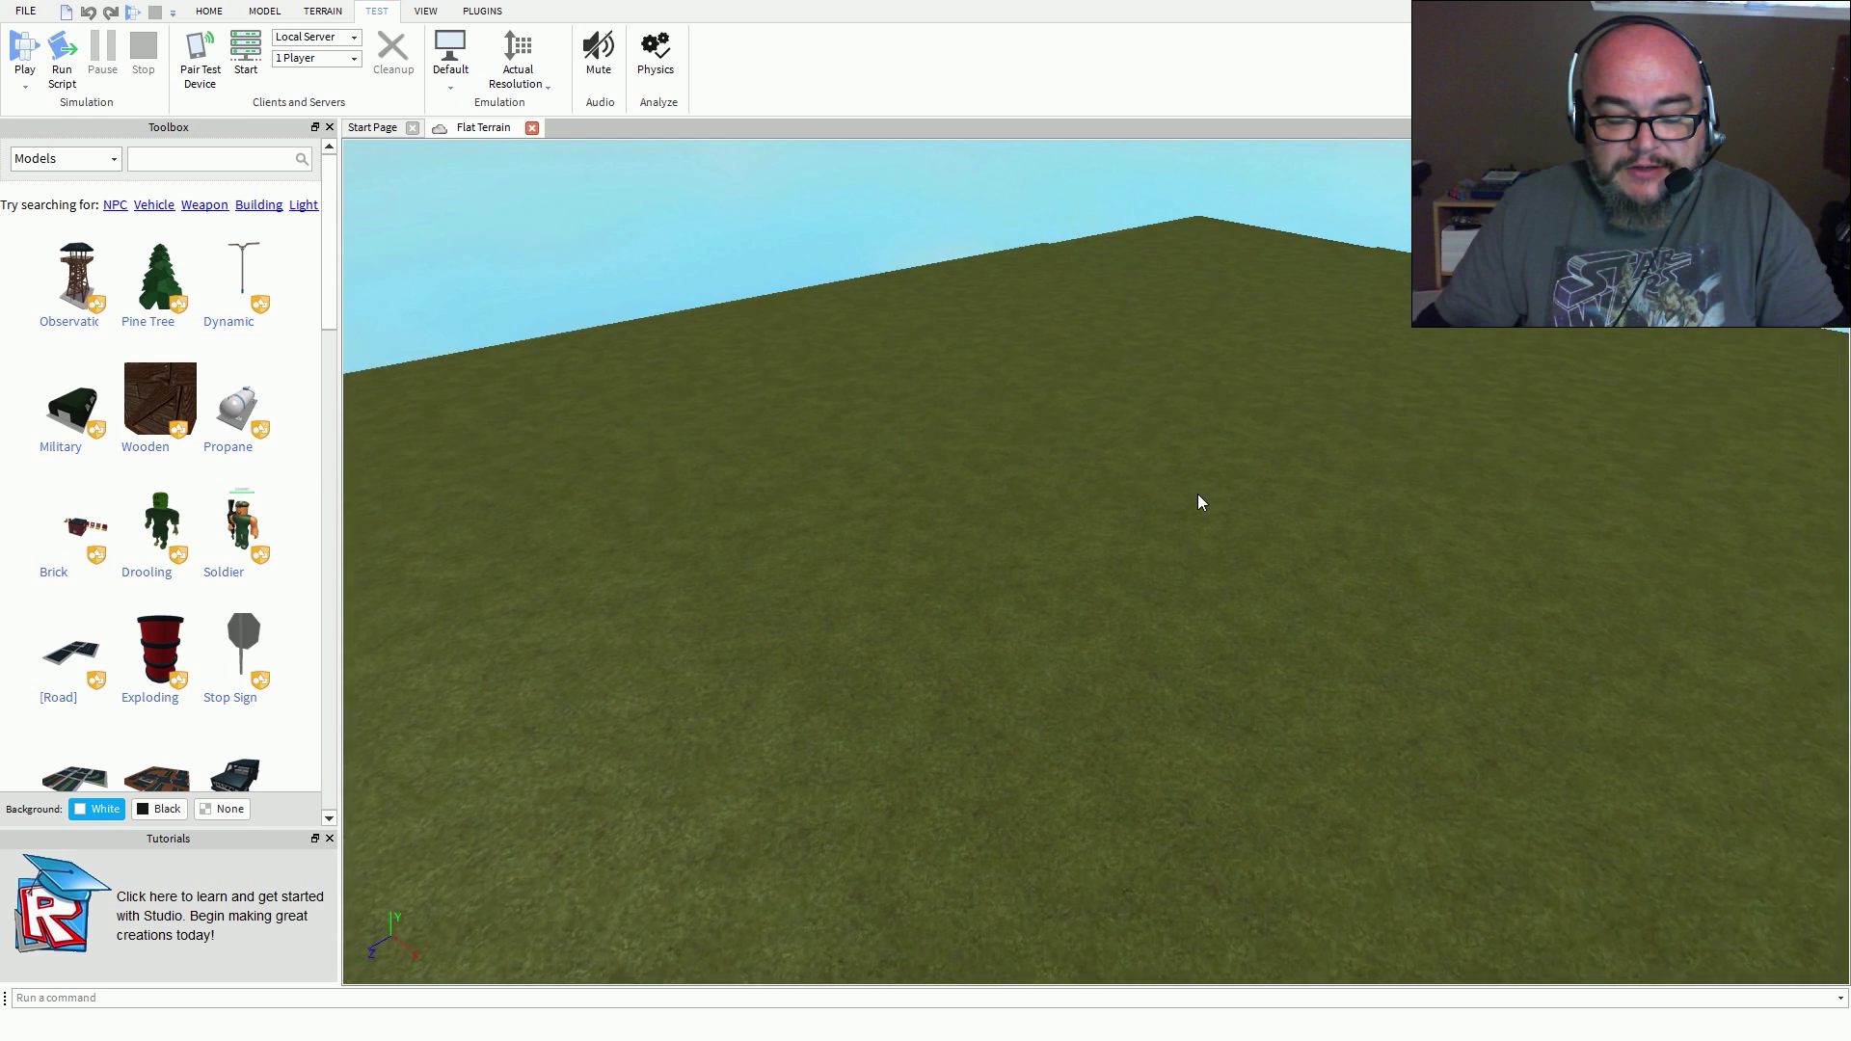
{"action": "right_click_drag", "start_coordinate": [1198, 502], "coordinate": [1231, 611]}
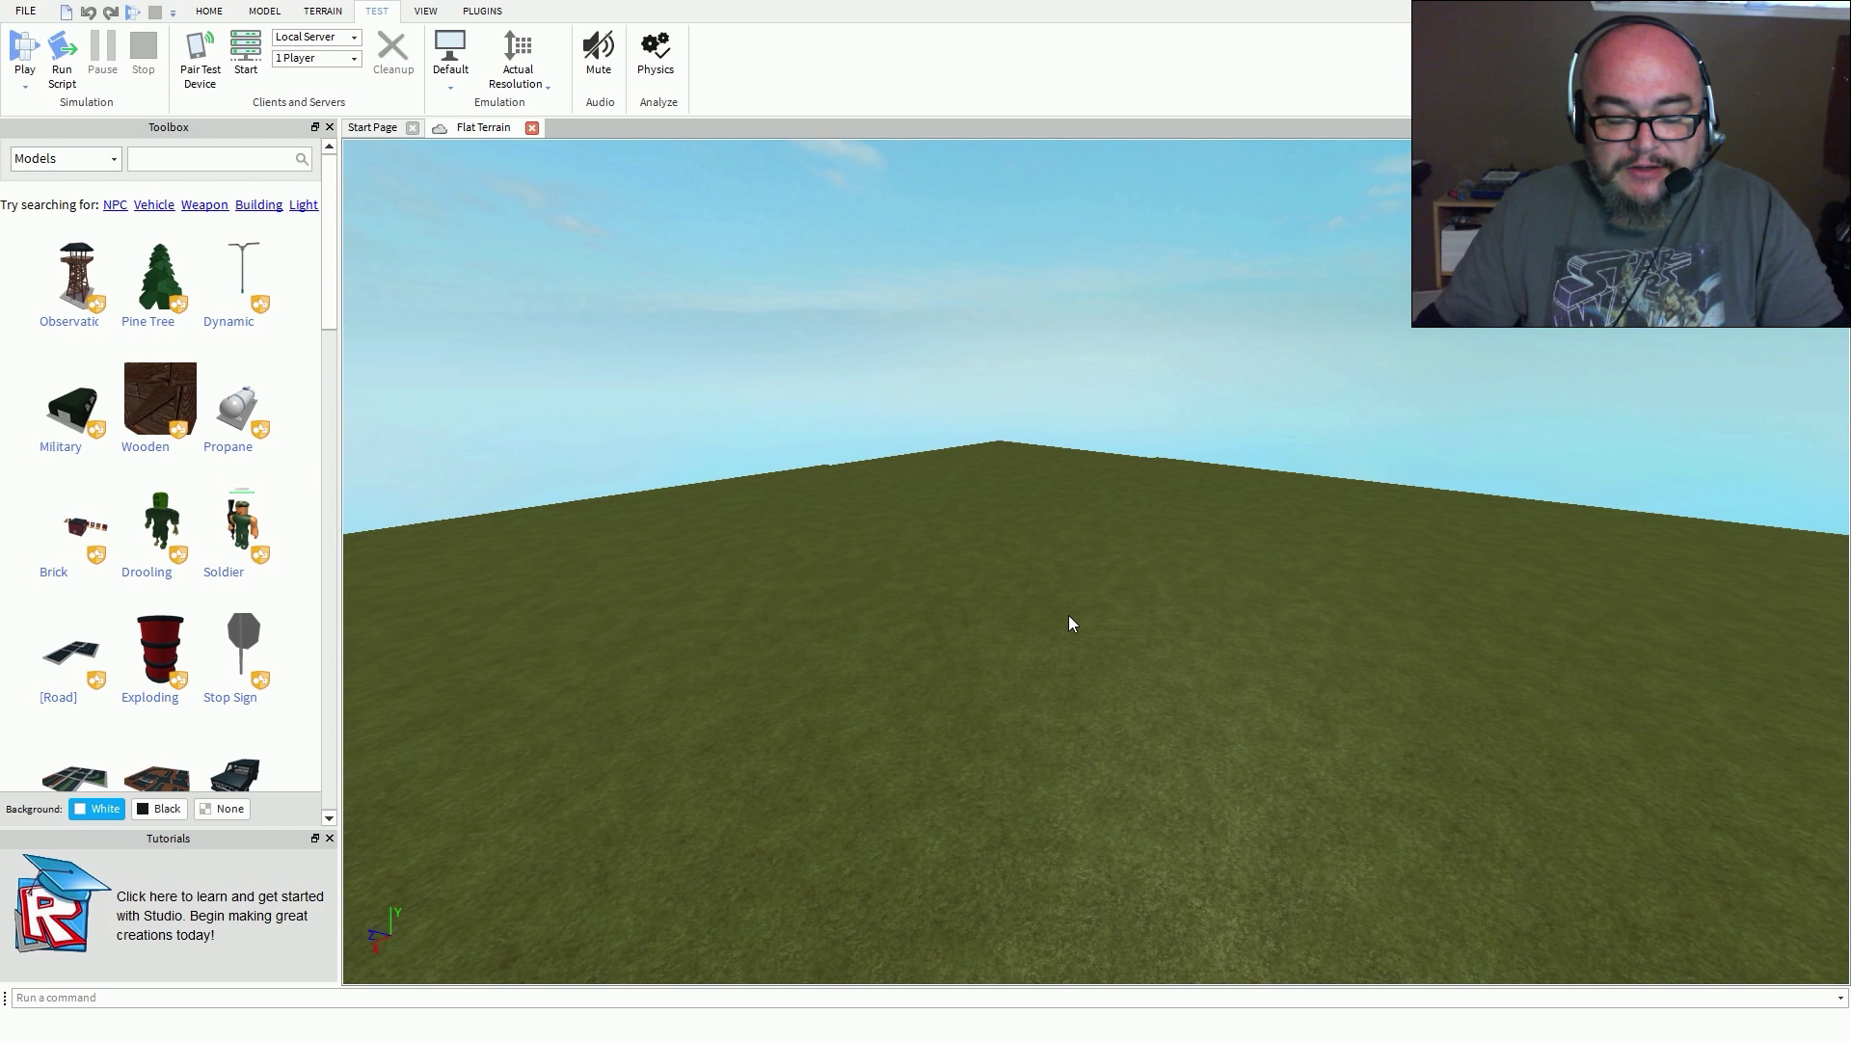
{"action": "right_click_drag", "start_coordinate": [1070, 623], "coordinate": [1066, 636]}
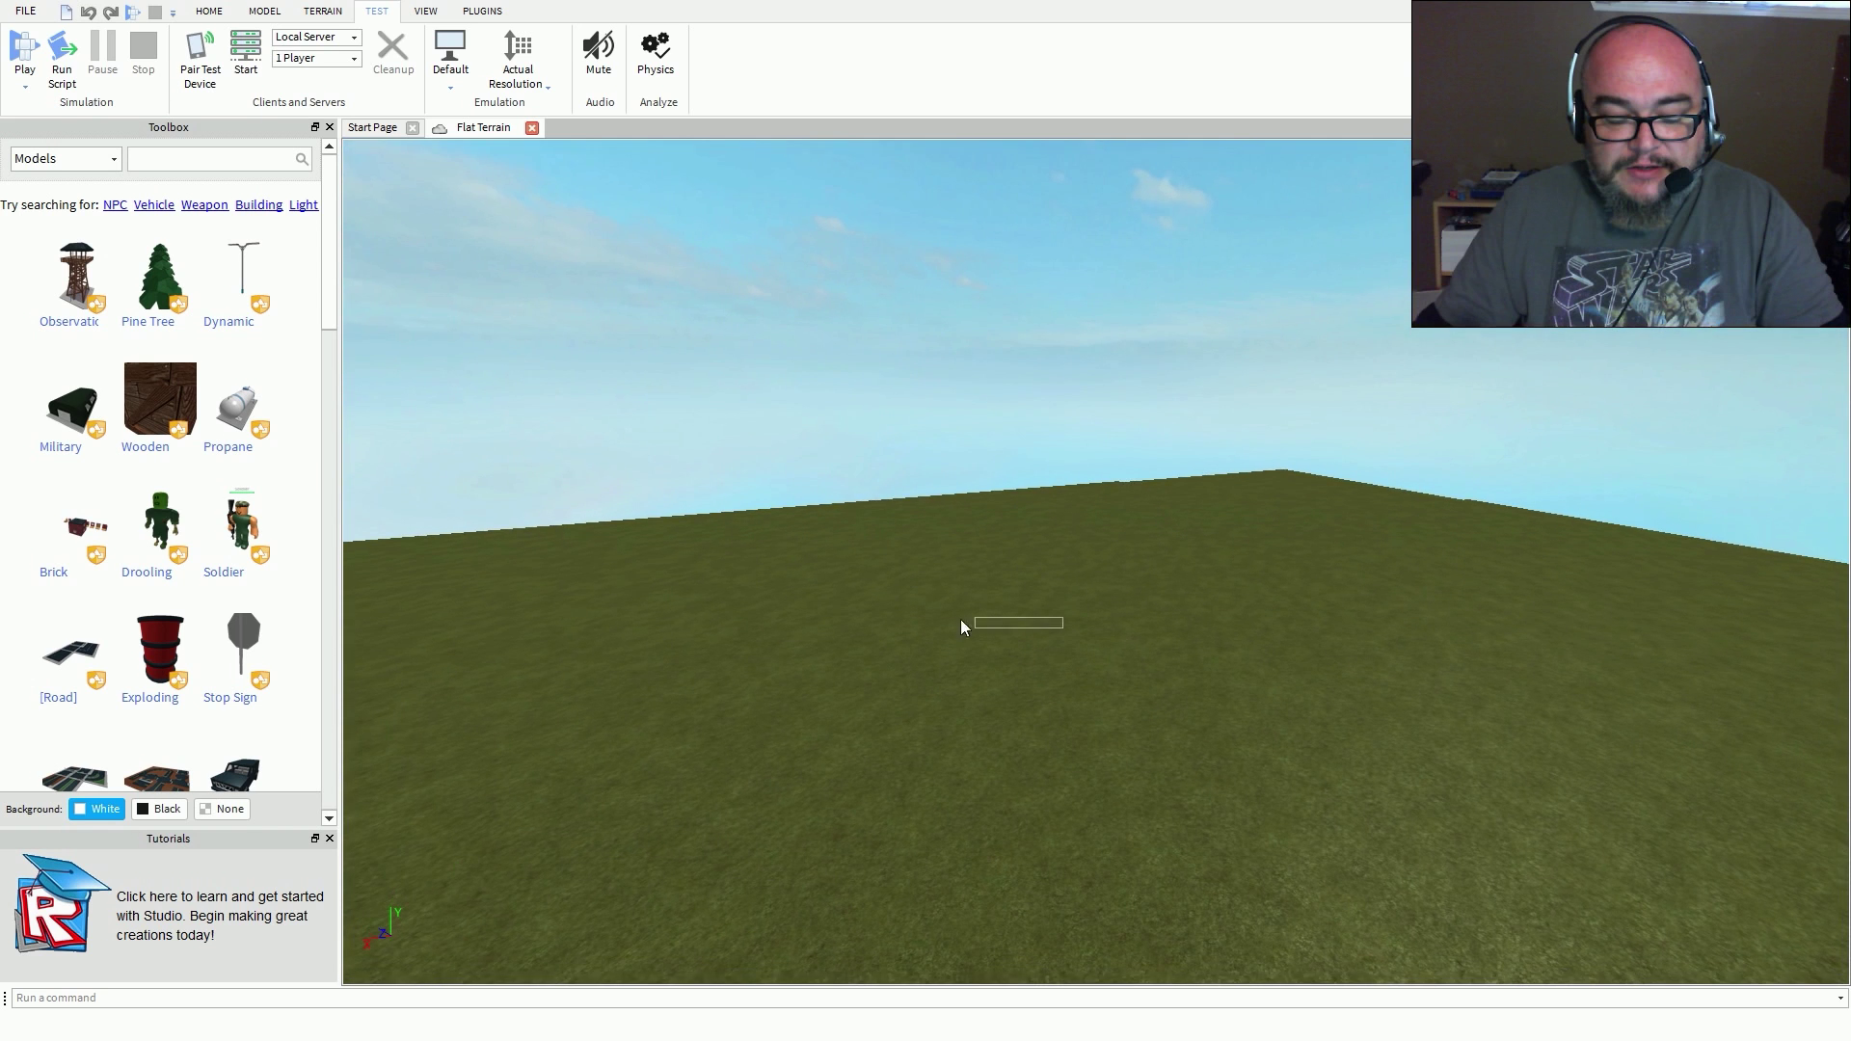
{"action": "left_click_drag", "start_coordinate": [1050, 580], "coordinate": [968, 696]}
{"action": "right_click_drag", "start_coordinate": [1101, 736], "coordinate": [1107, 723]}
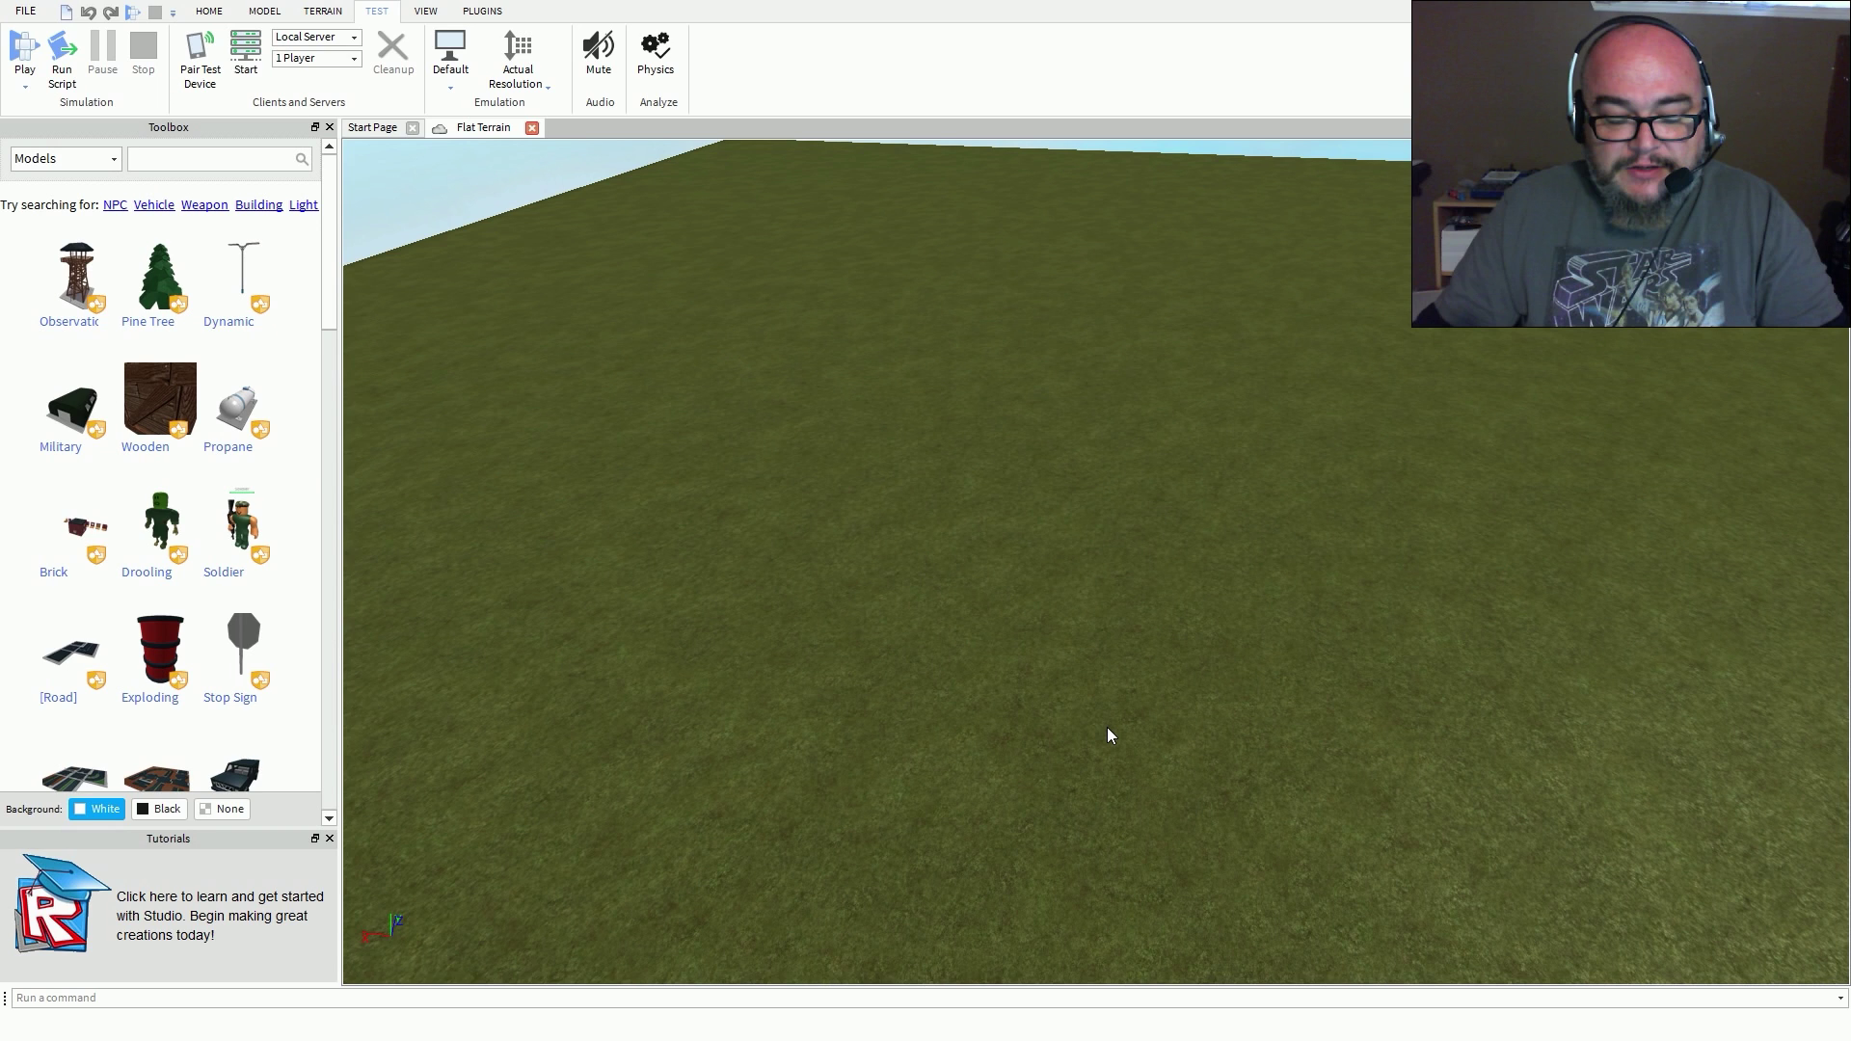
- On the Home tab, toggle the Toolbox off and on and search it for Vehicle models
{"action": "left_click", "coordinate": [208, 11]}
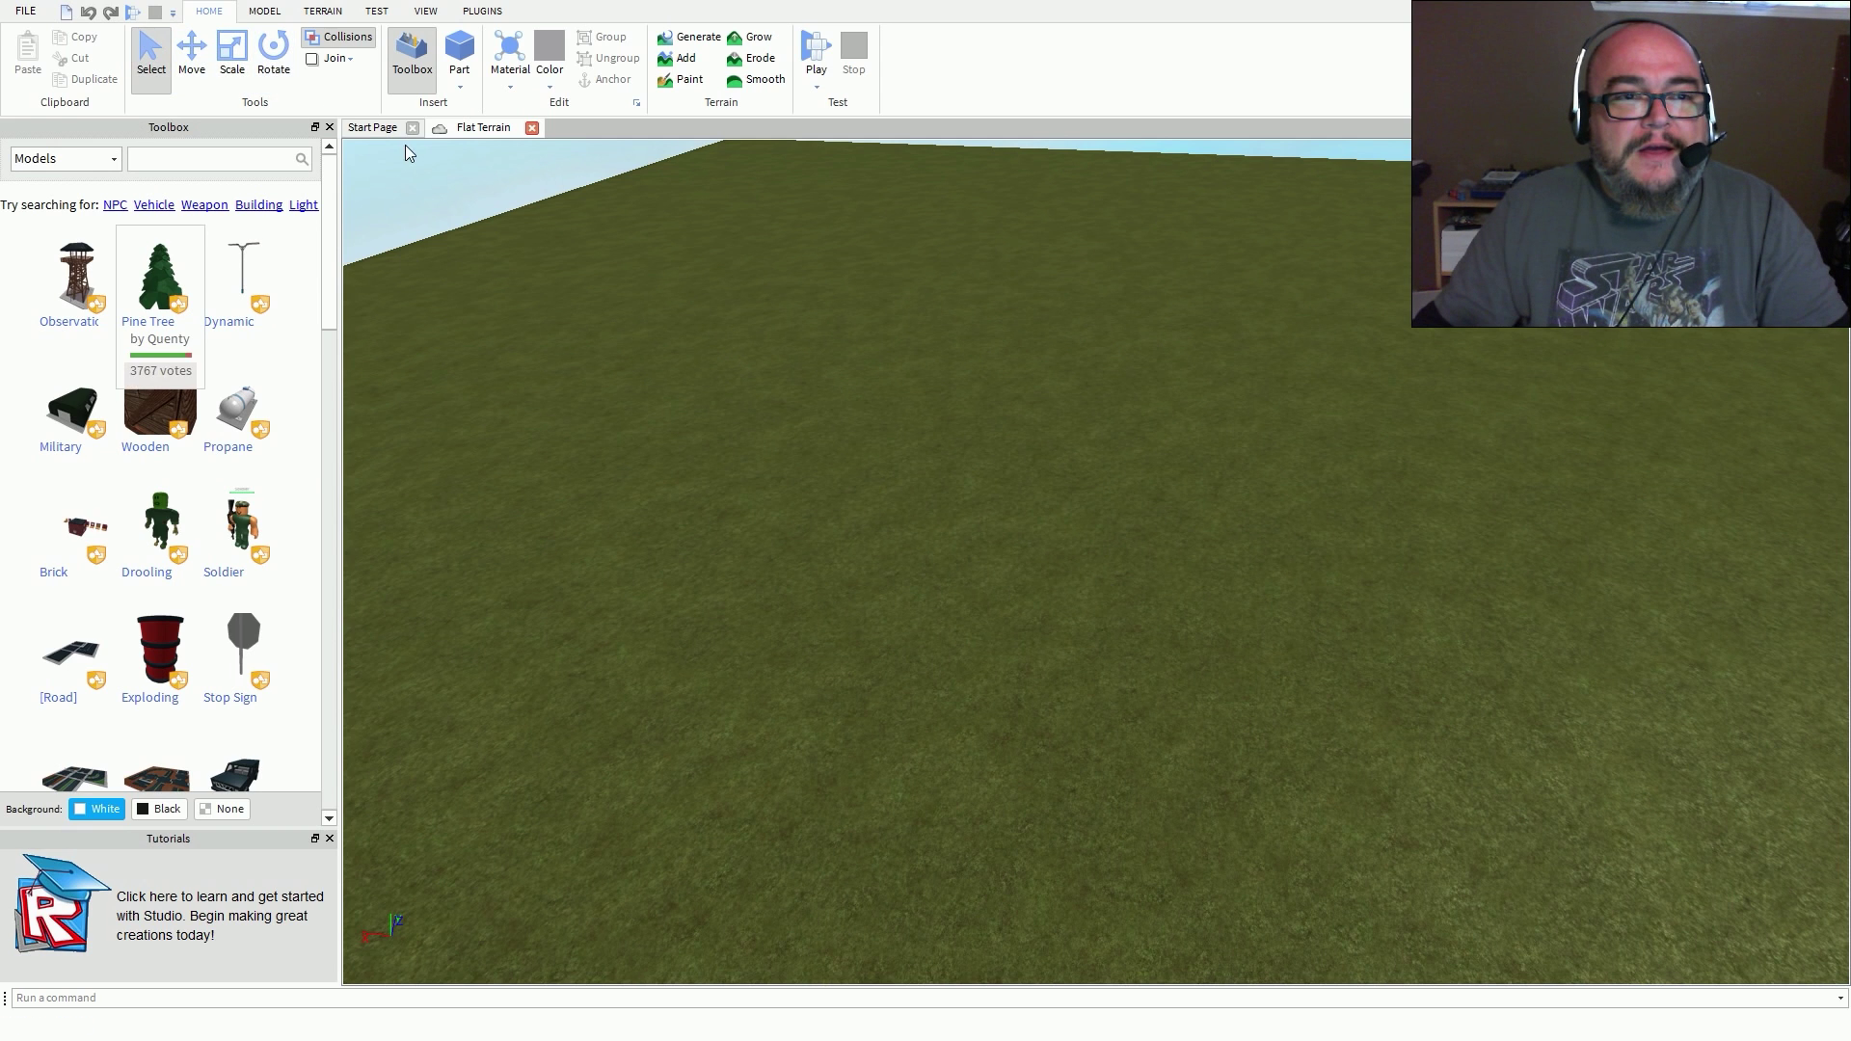
{"action": "left_click", "coordinate": [417, 64]}
{"action": "left_click", "coordinate": [415, 63]}
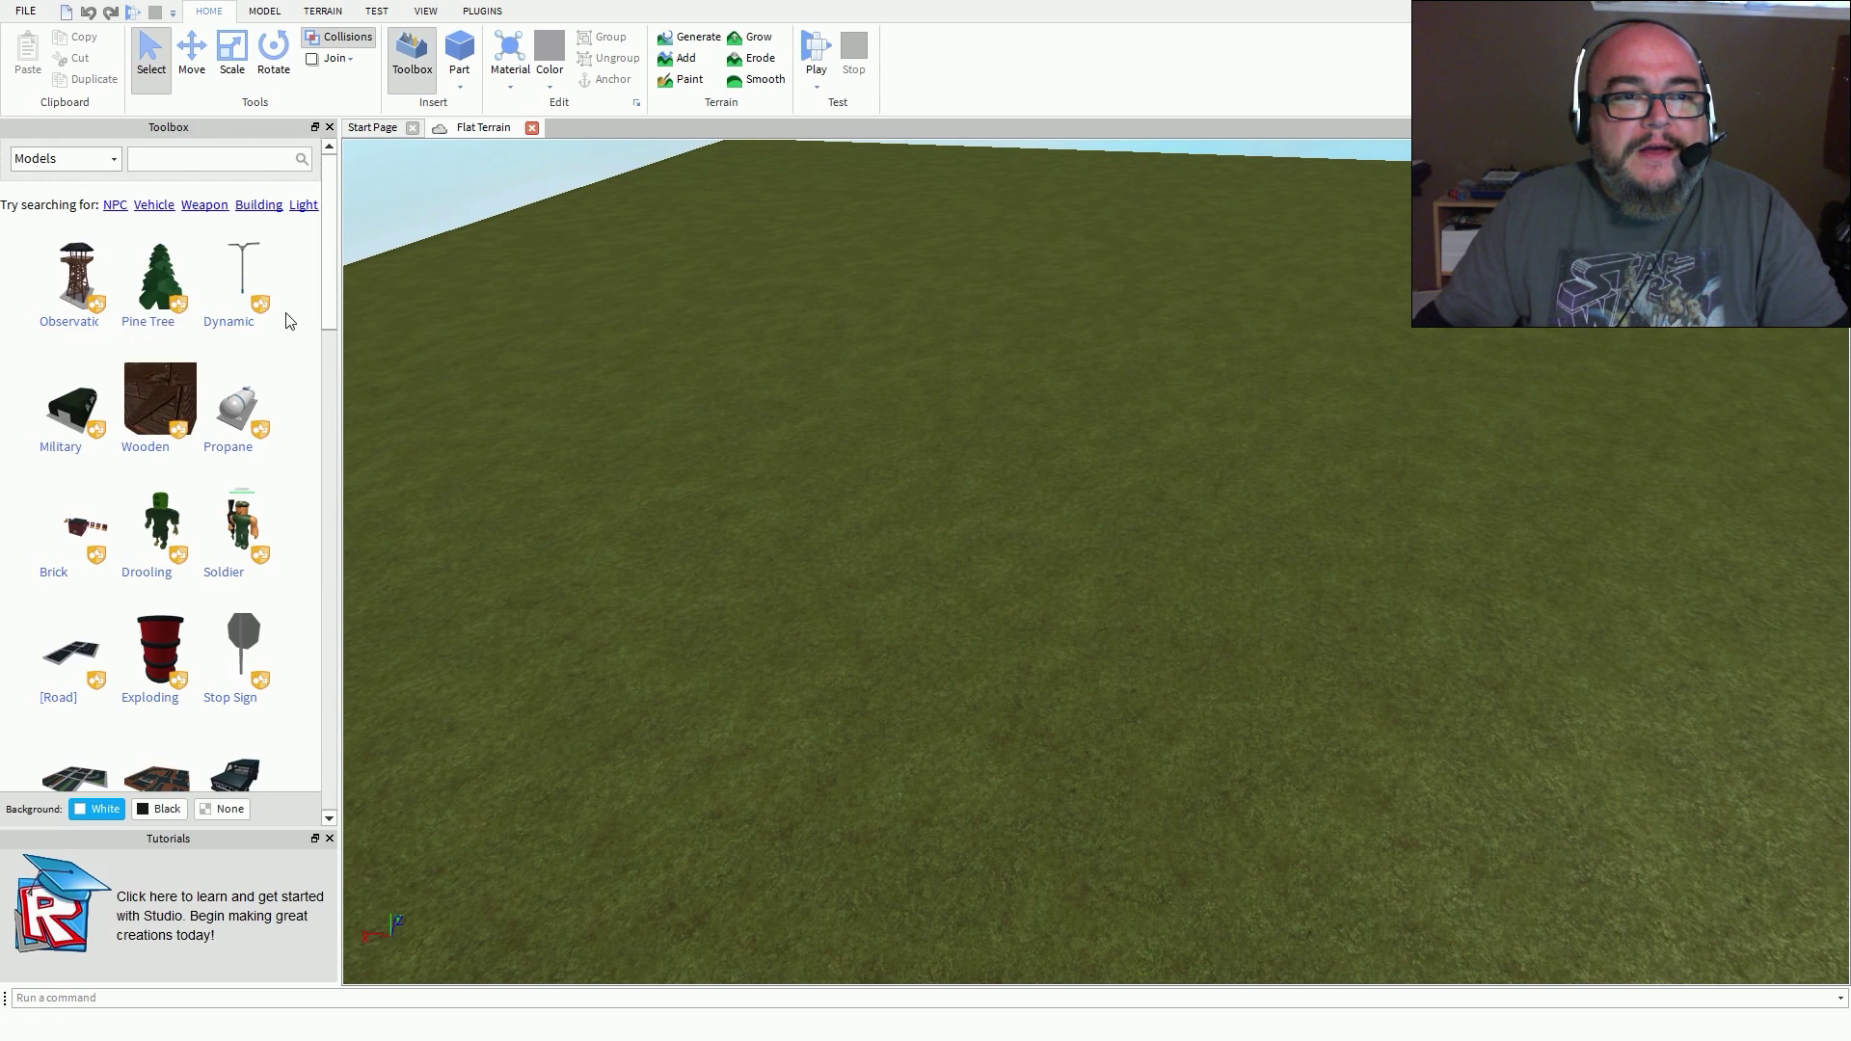
{"action": "scroll", "coordinate": [326, 349], "scroll_direction": "down", "scroll_amount": 3}
{"action": "left_click_drag", "start_coordinate": [326, 349], "coordinate": [312, 220]}
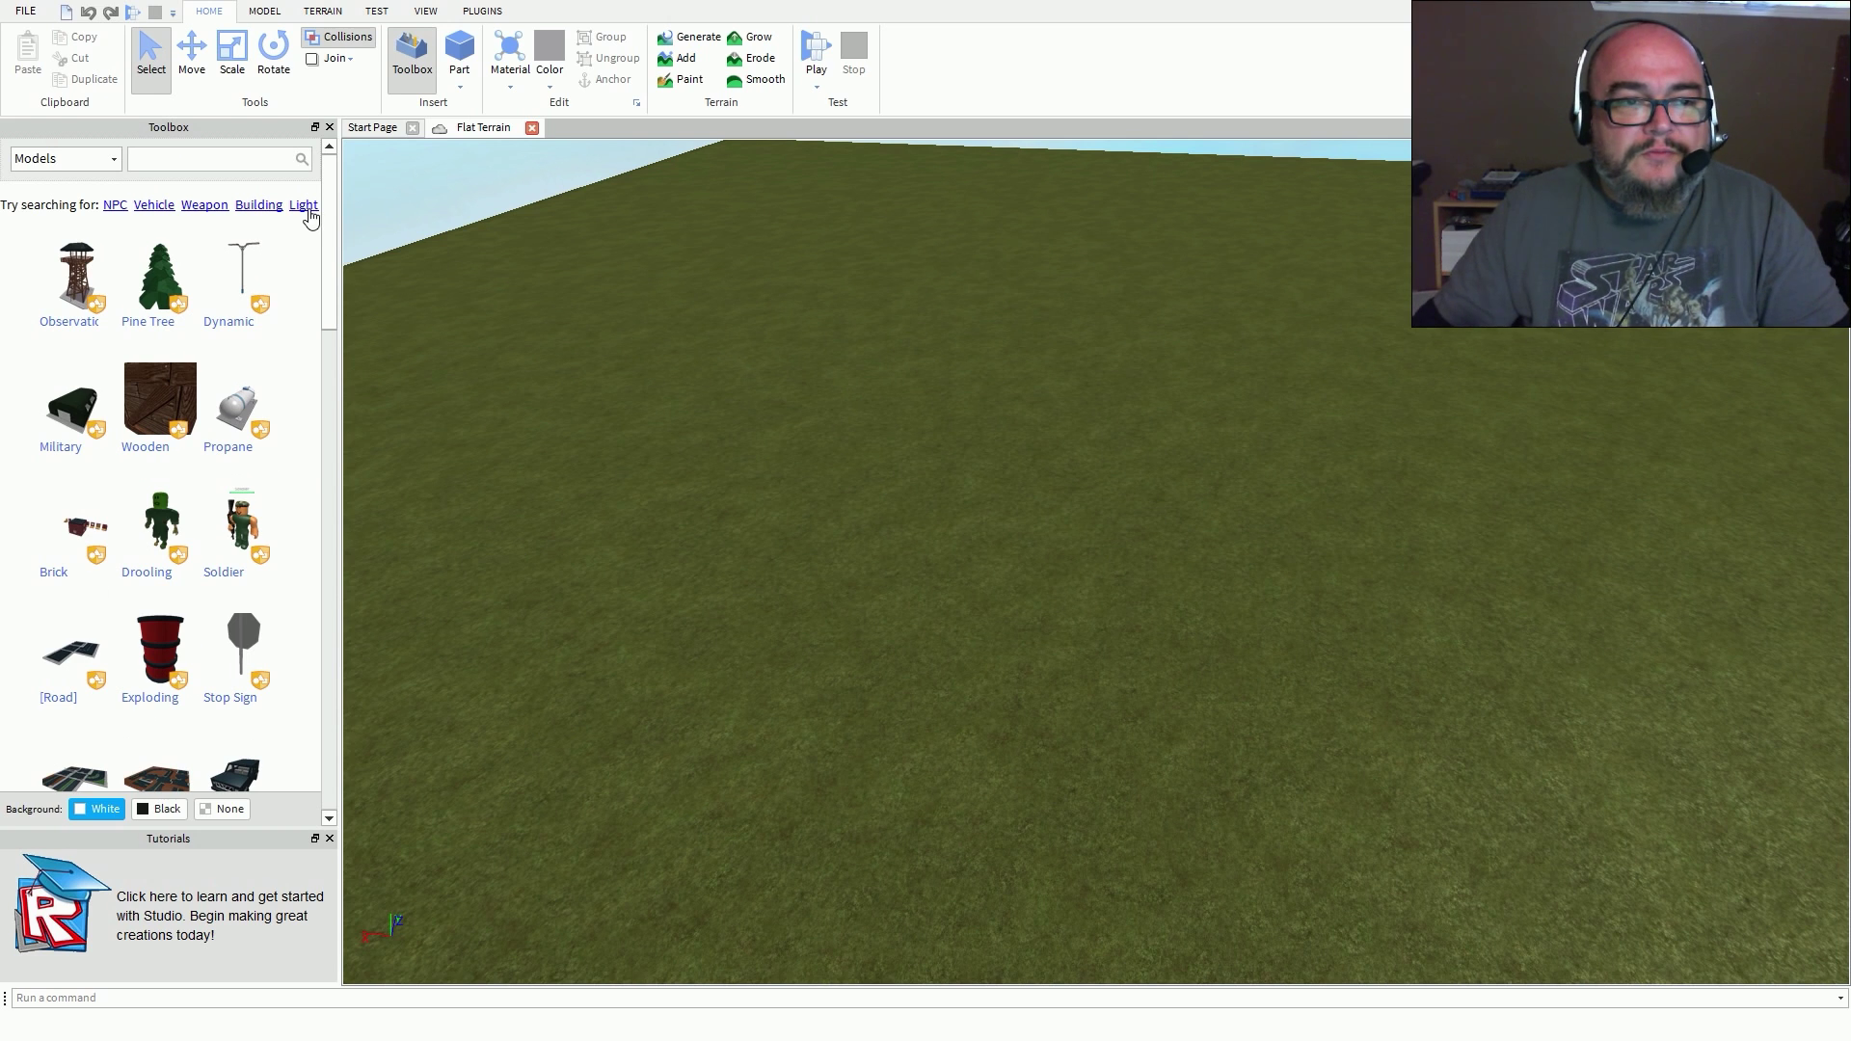
{"action": "left_click", "coordinate": [154, 205]}
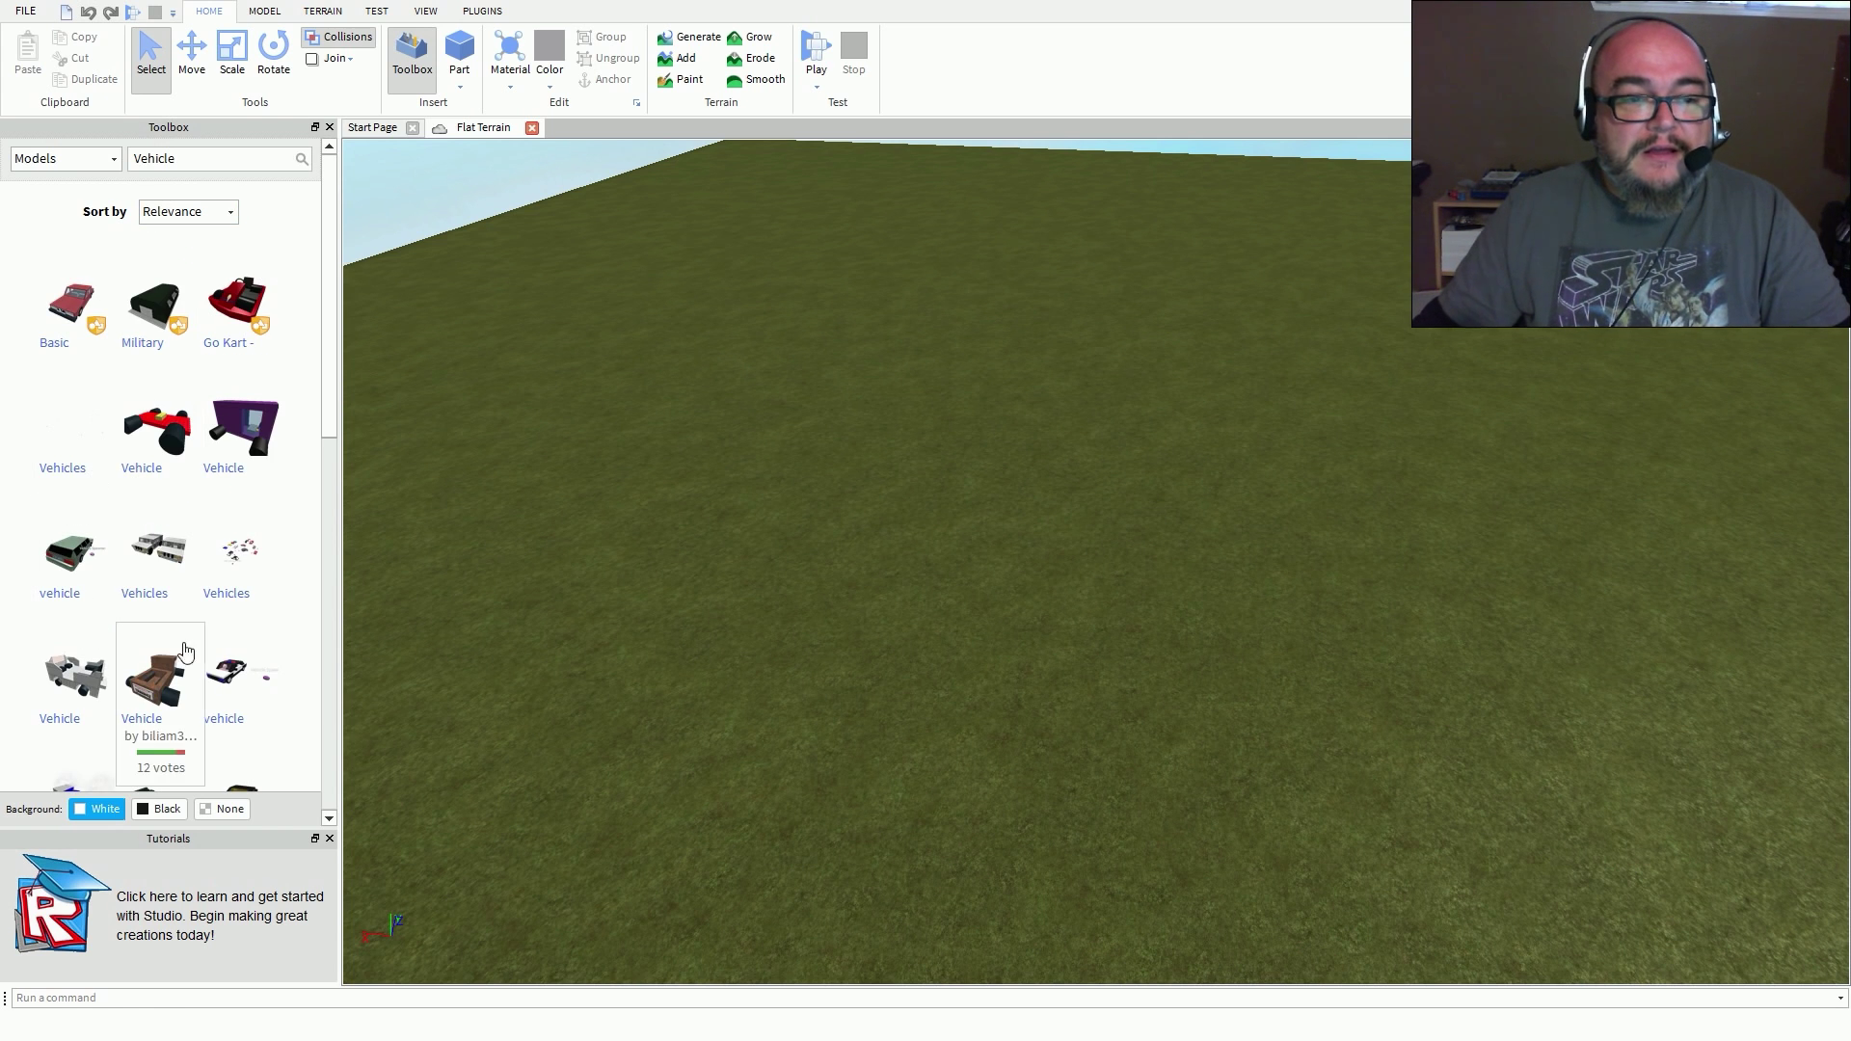
- Clear the Vehicle search to restore default models, then show the asset category list
{"action": "left_click_drag", "start_coordinate": [330, 354], "coordinate": [331, 372]}
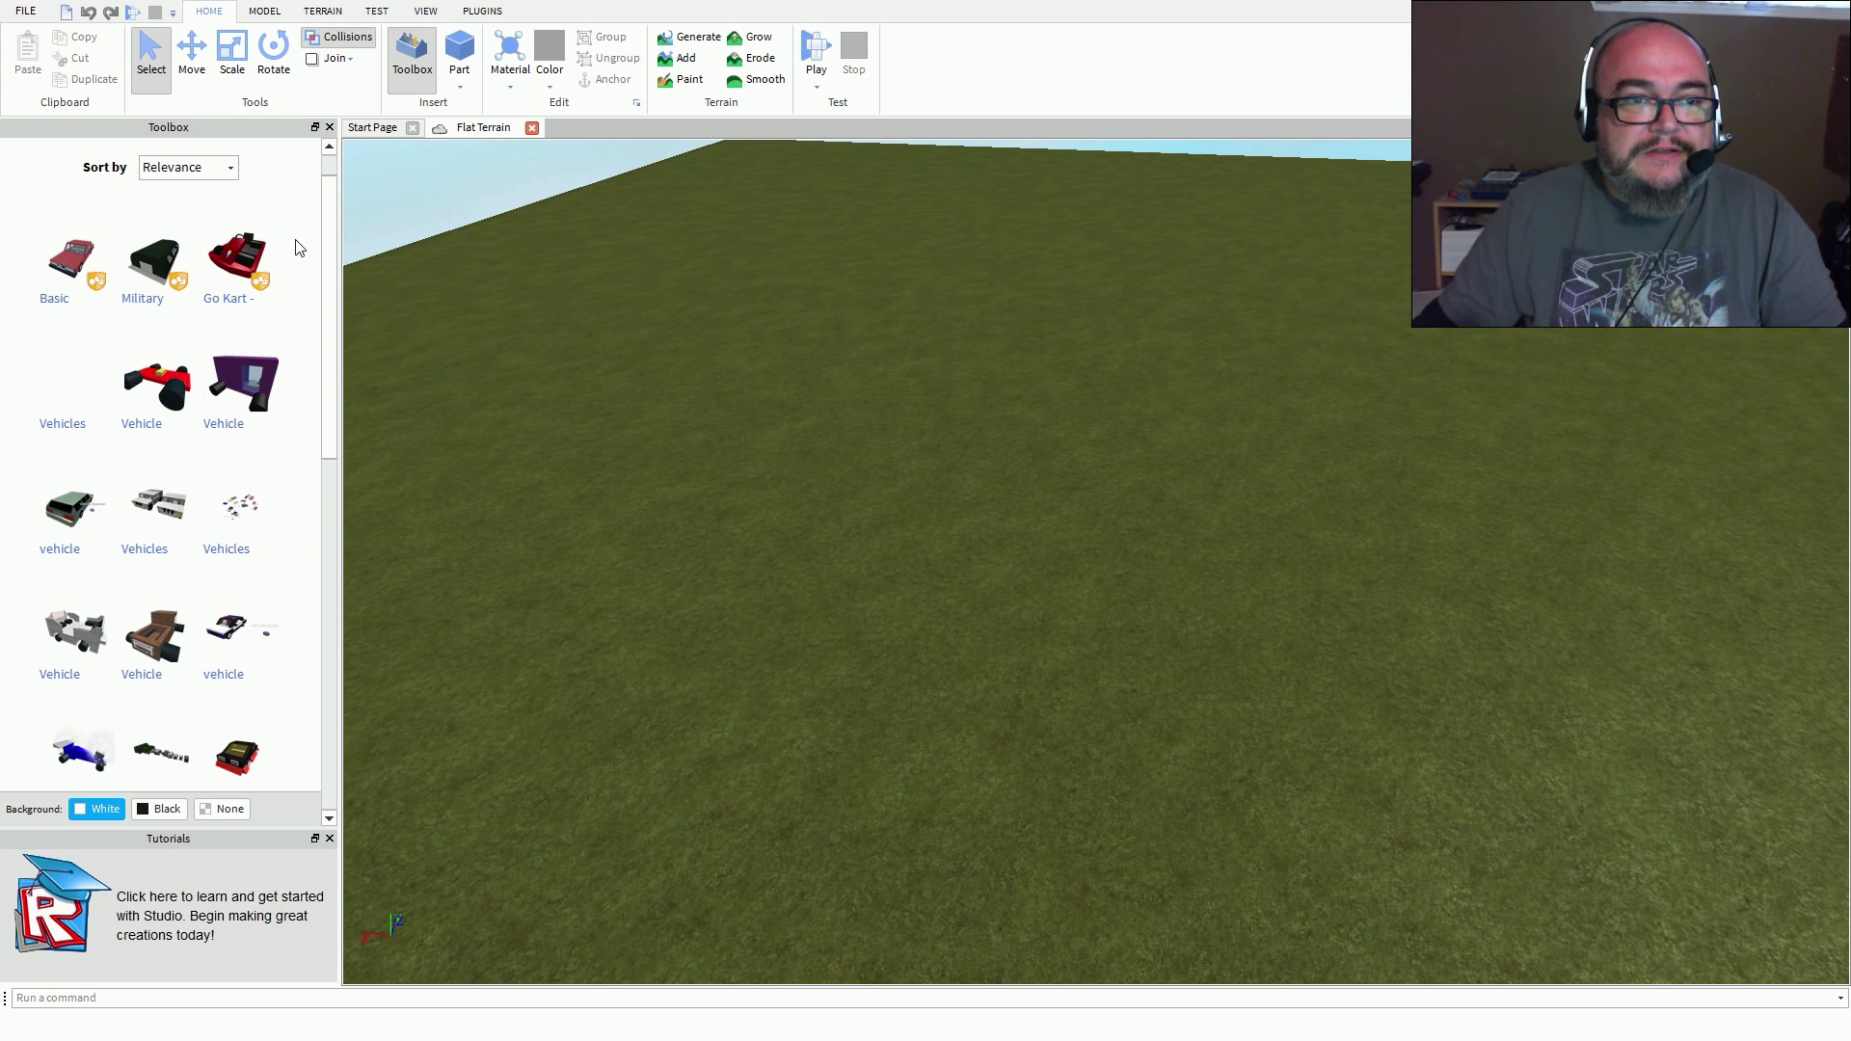
{"action": "left_click_drag", "start_coordinate": [330, 248], "coordinate": [331, 230]}
{"action": "double_click", "coordinate": [193, 161]}
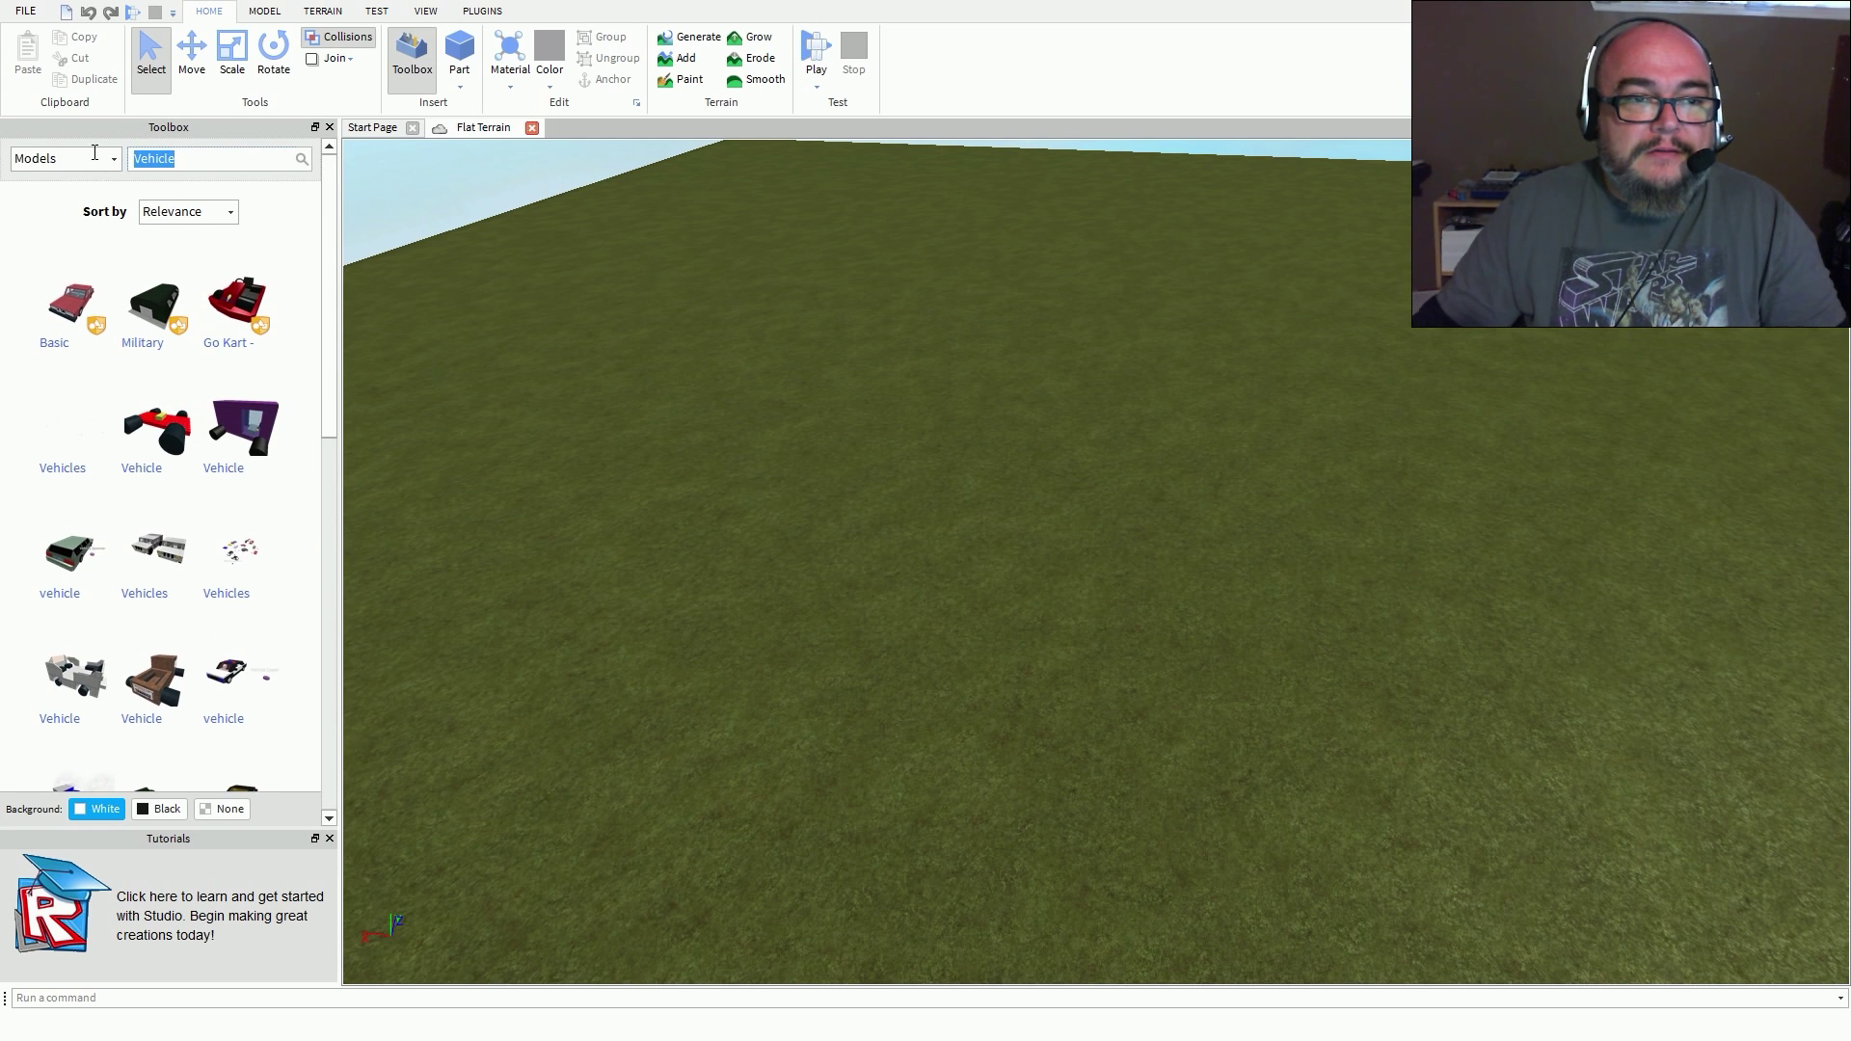
{"action": "key", "text": "BackSpace"}
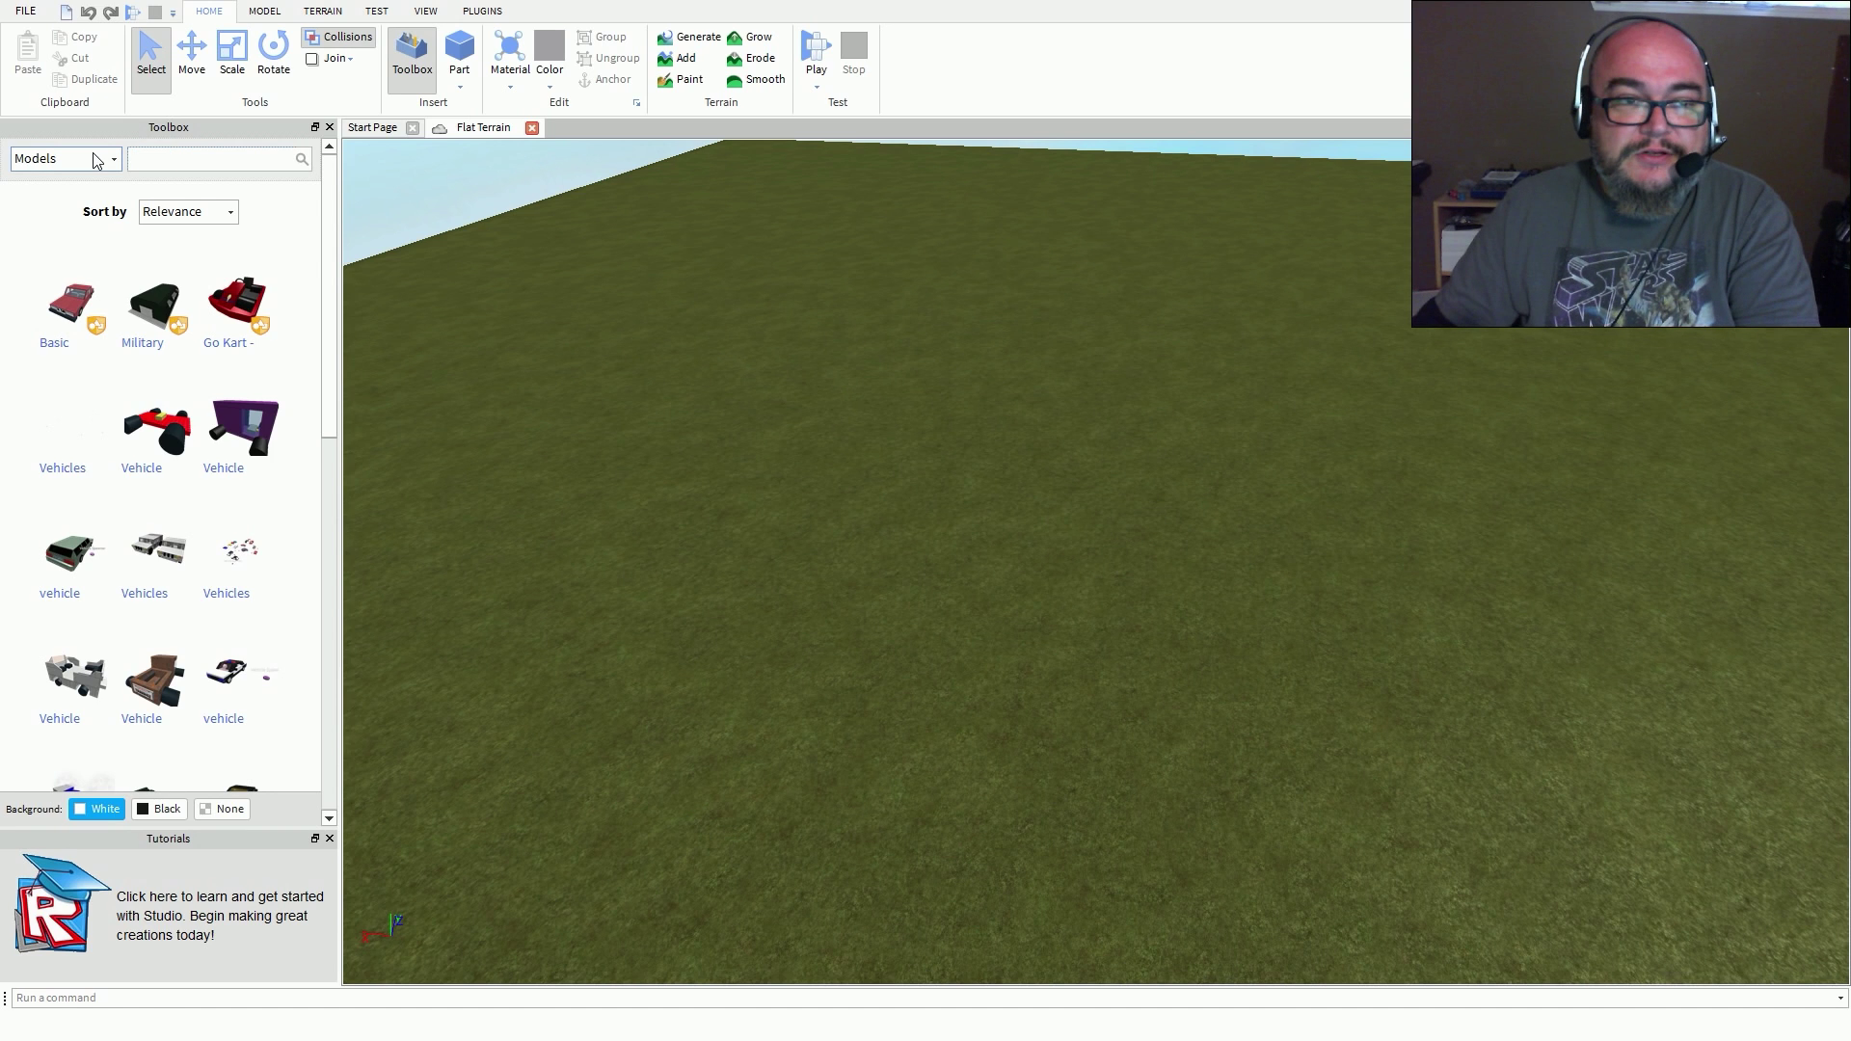
{"action": "key", "text": "Return"}
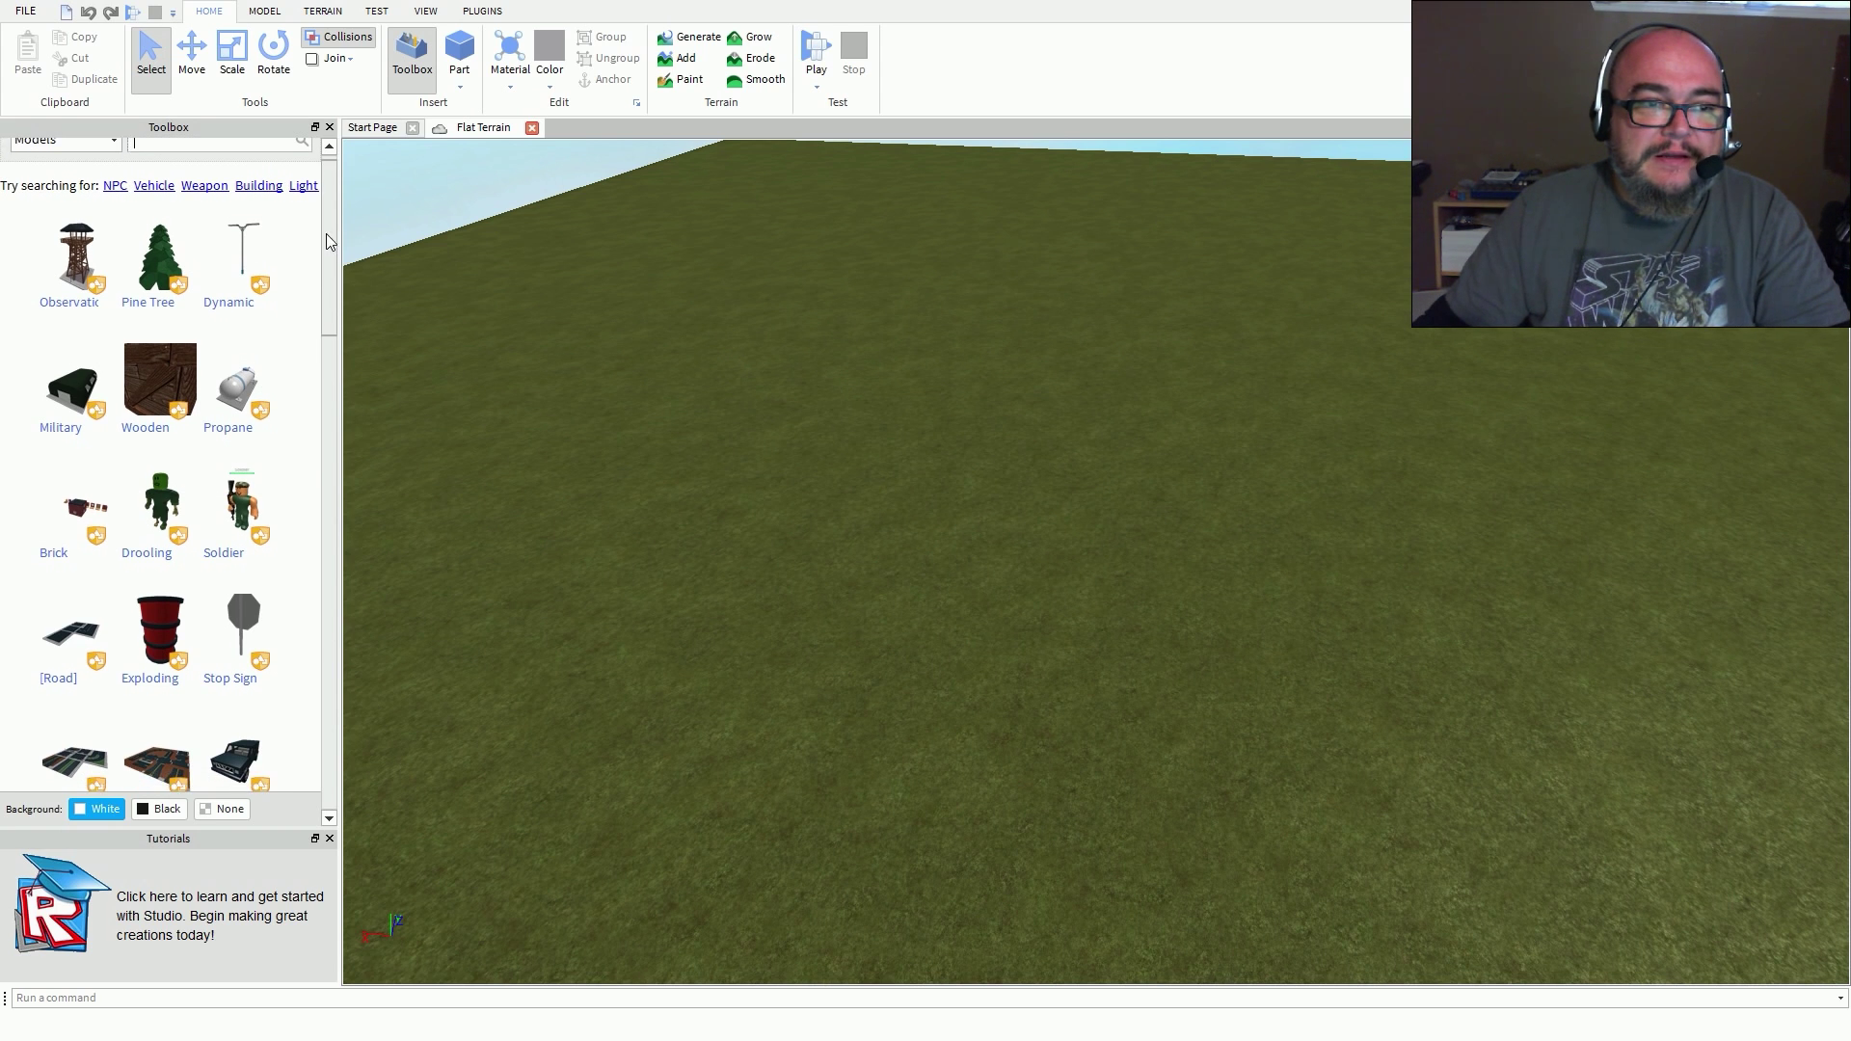
{"action": "left_click", "coordinate": [104, 159]}
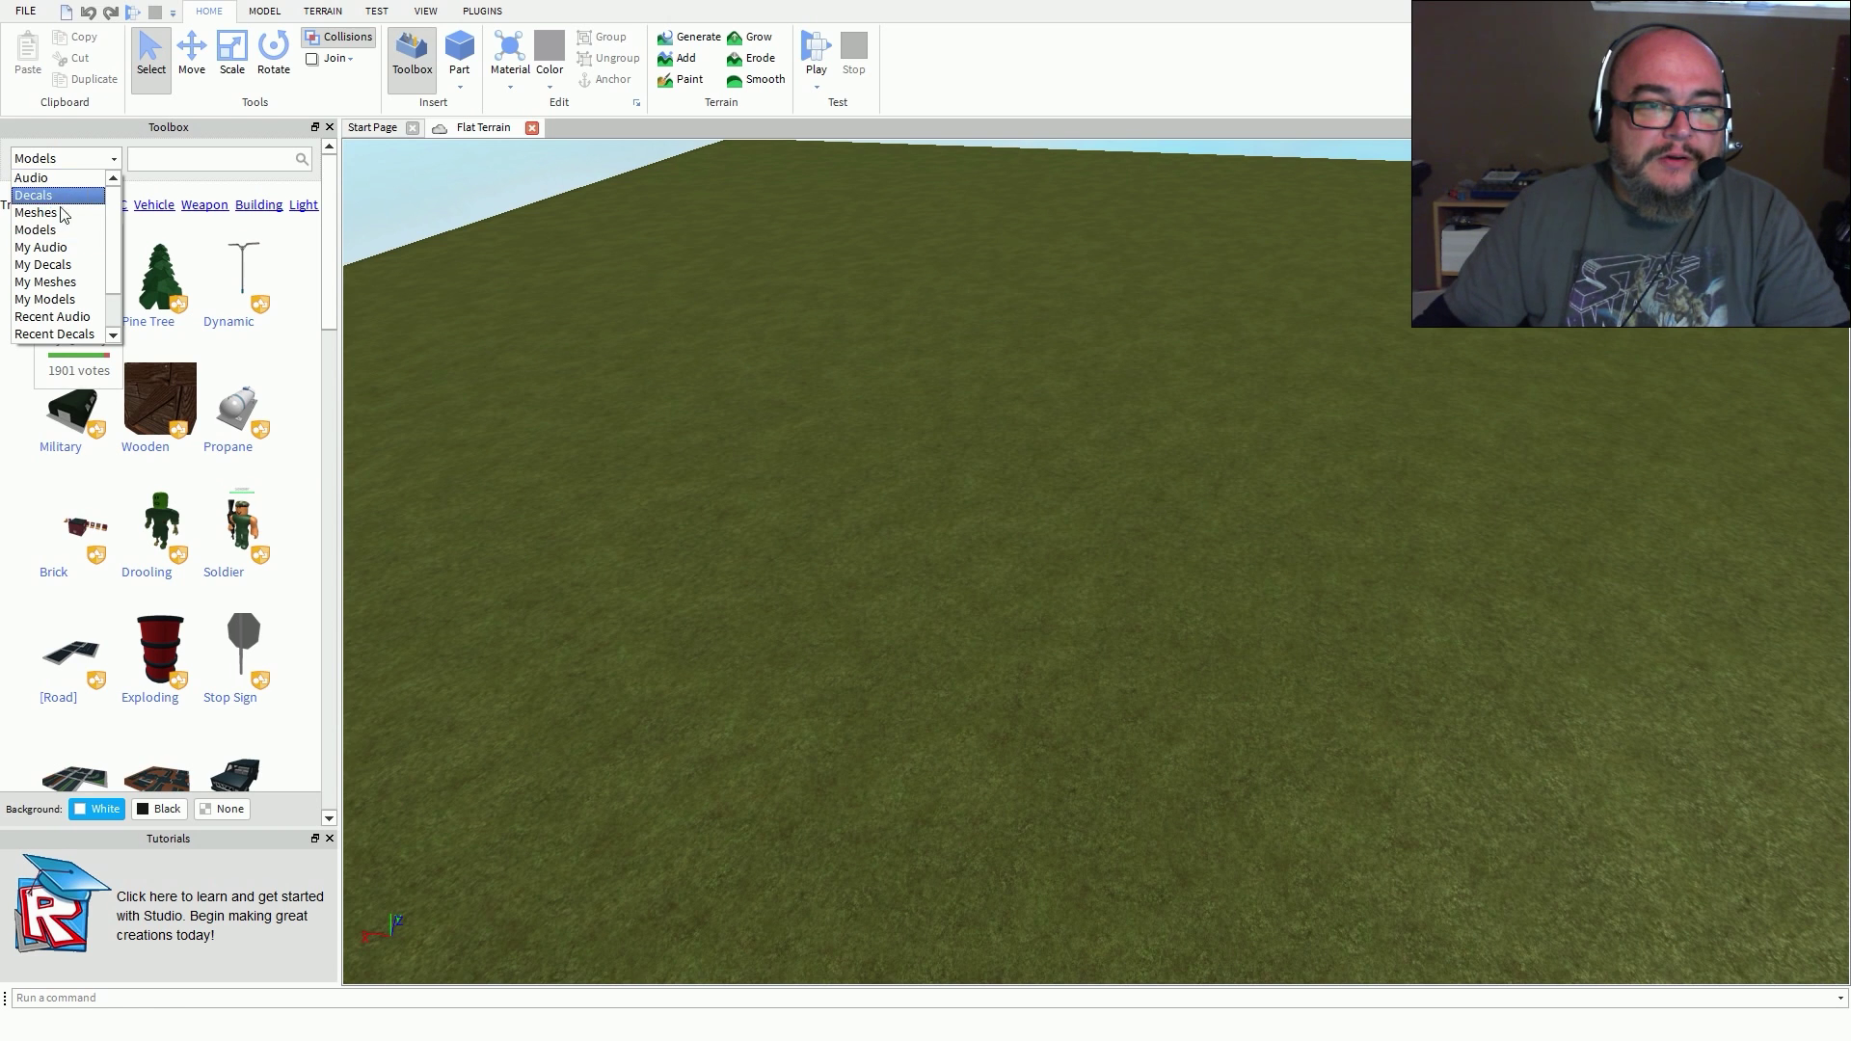
- Keep the Toolbox on Models and show the Block, Sphere, Wedge and Cylinder part shapes
{"action": "left_click", "coordinate": [96, 135]}
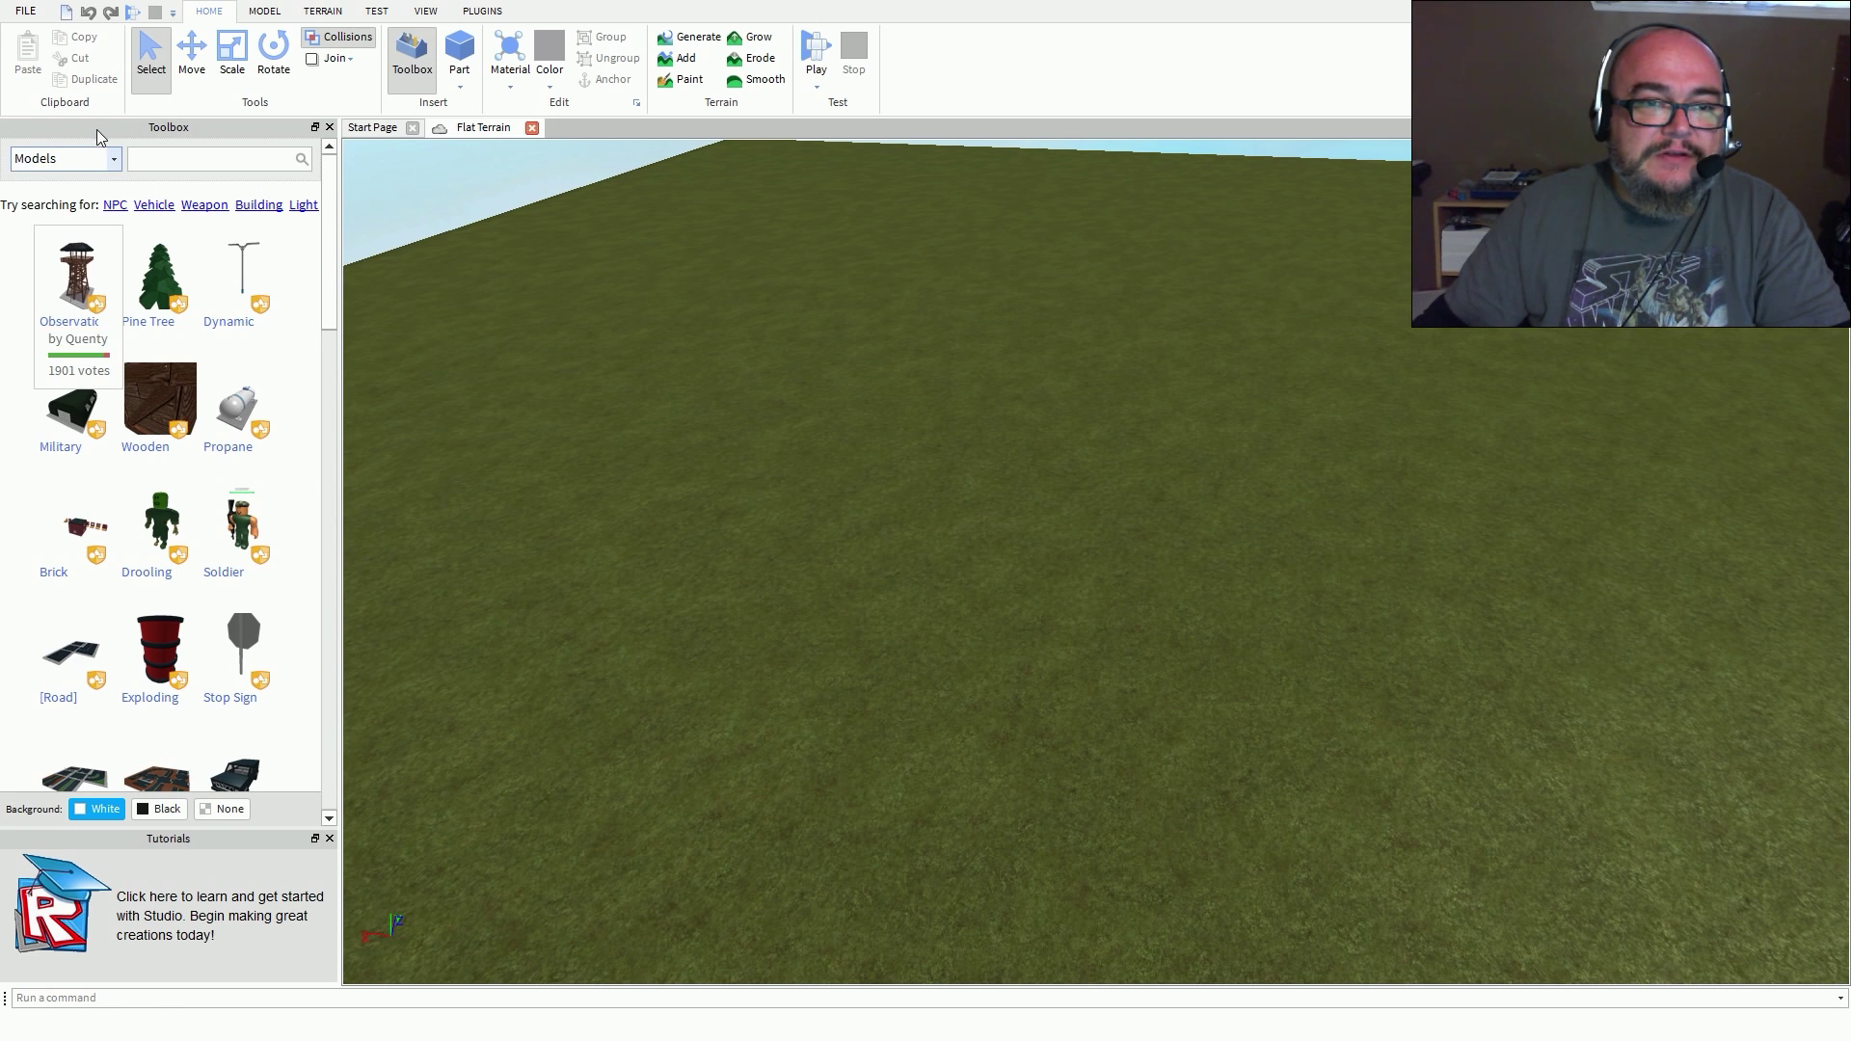
{"action": "left_click", "coordinate": [459, 90]}
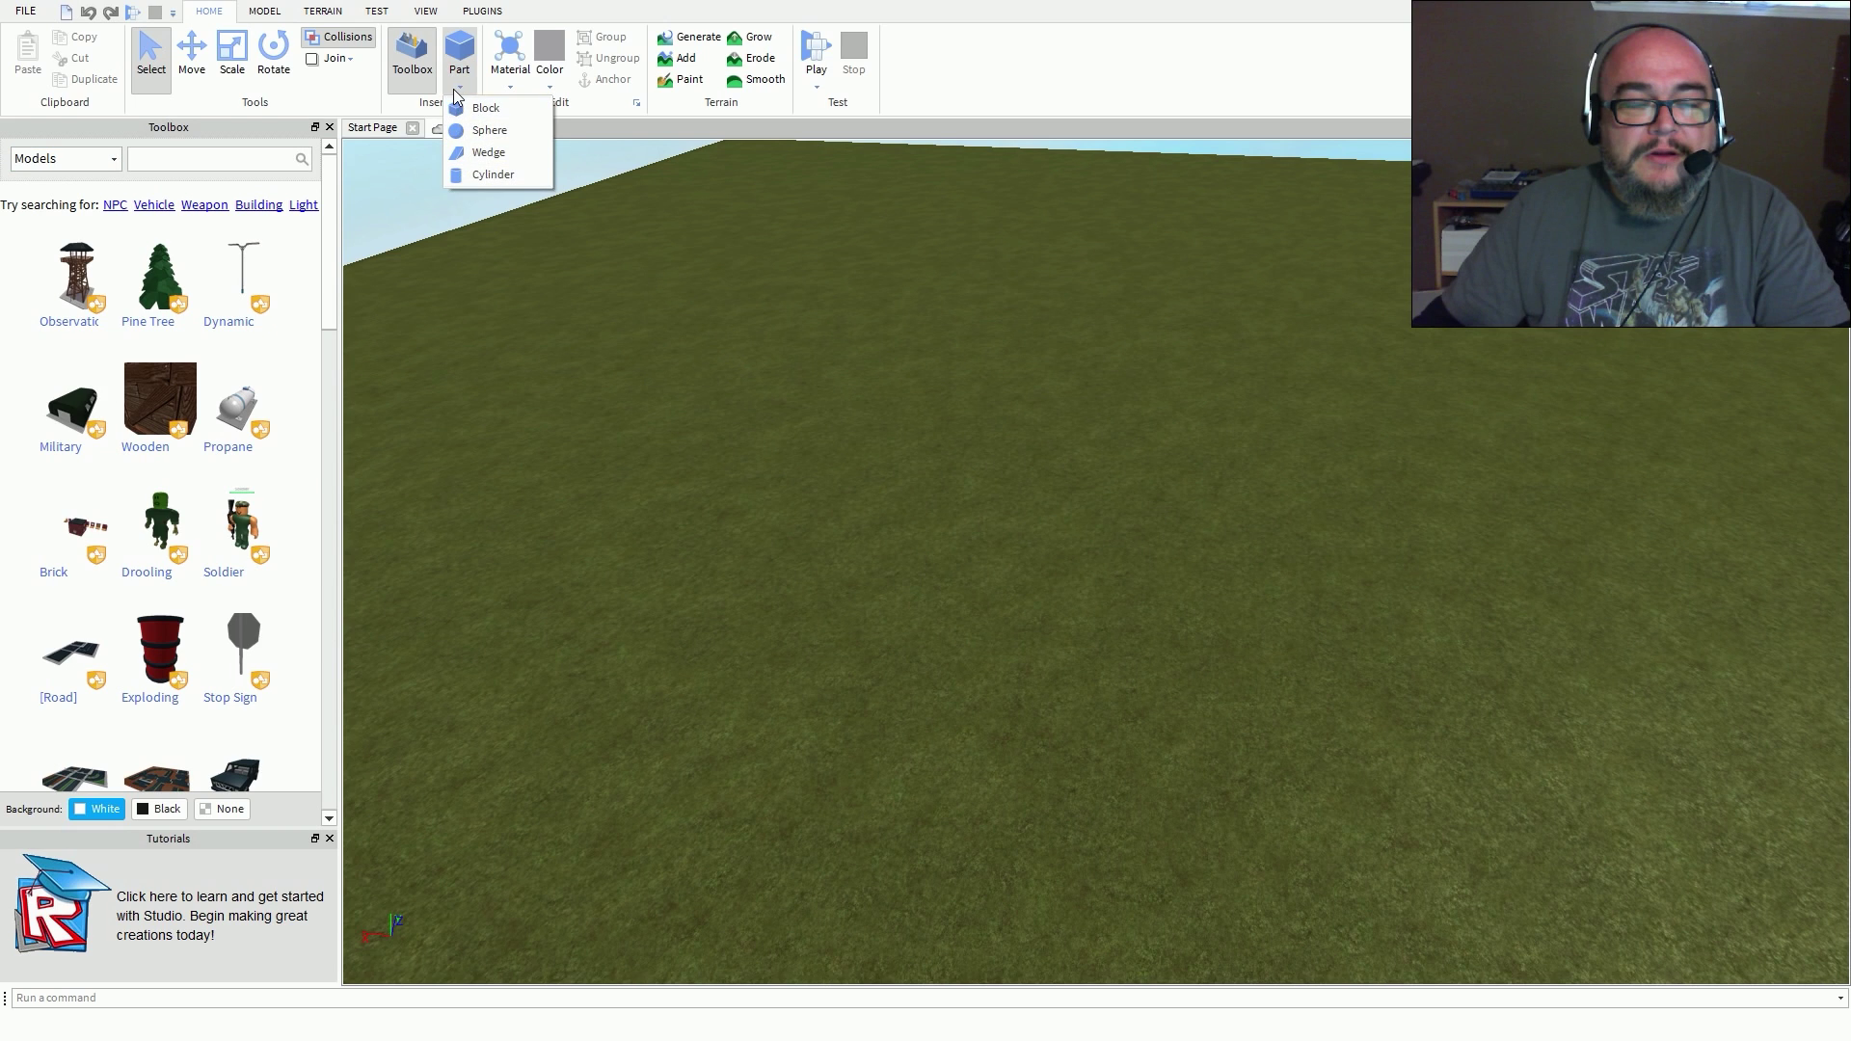
- Dismiss the part shapes, then preview the Material list and Color palette without changing anything
{"action": "left_click", "coordinate": [554, 22]}
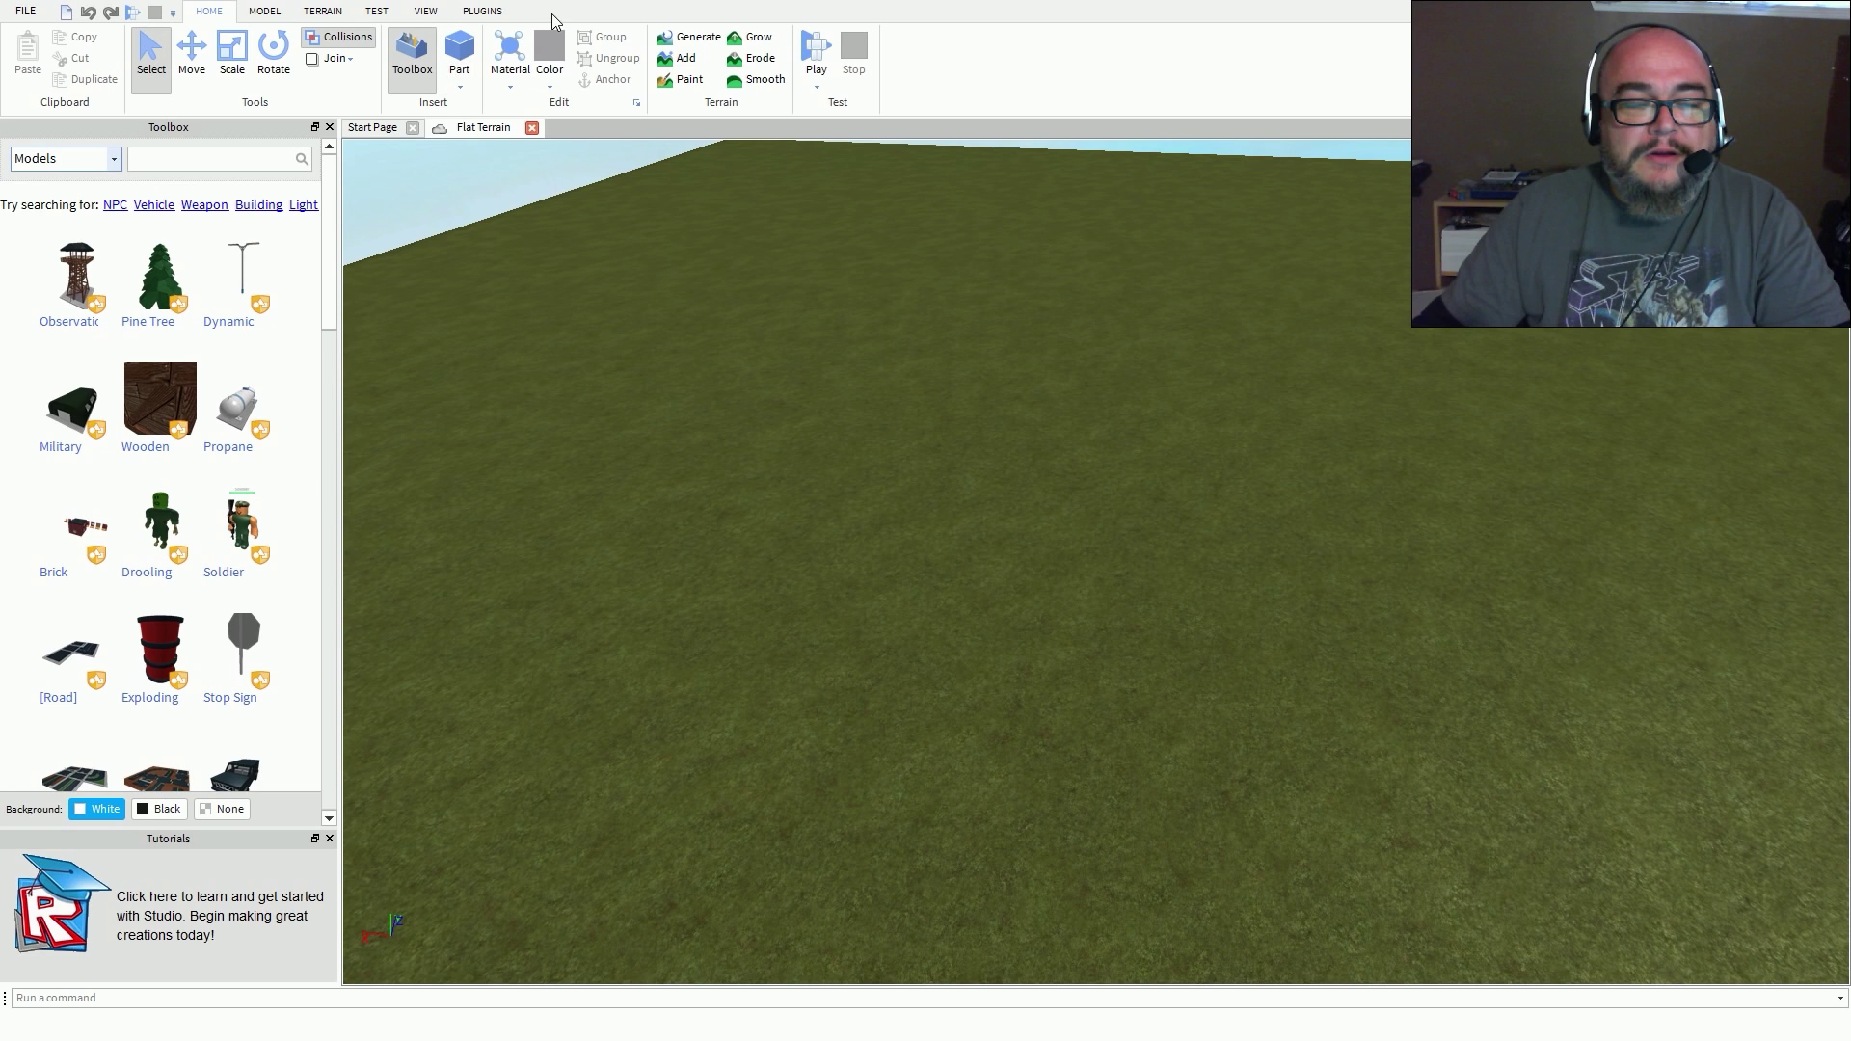
{"action": "left_click", "coordinate": [511, 88]}
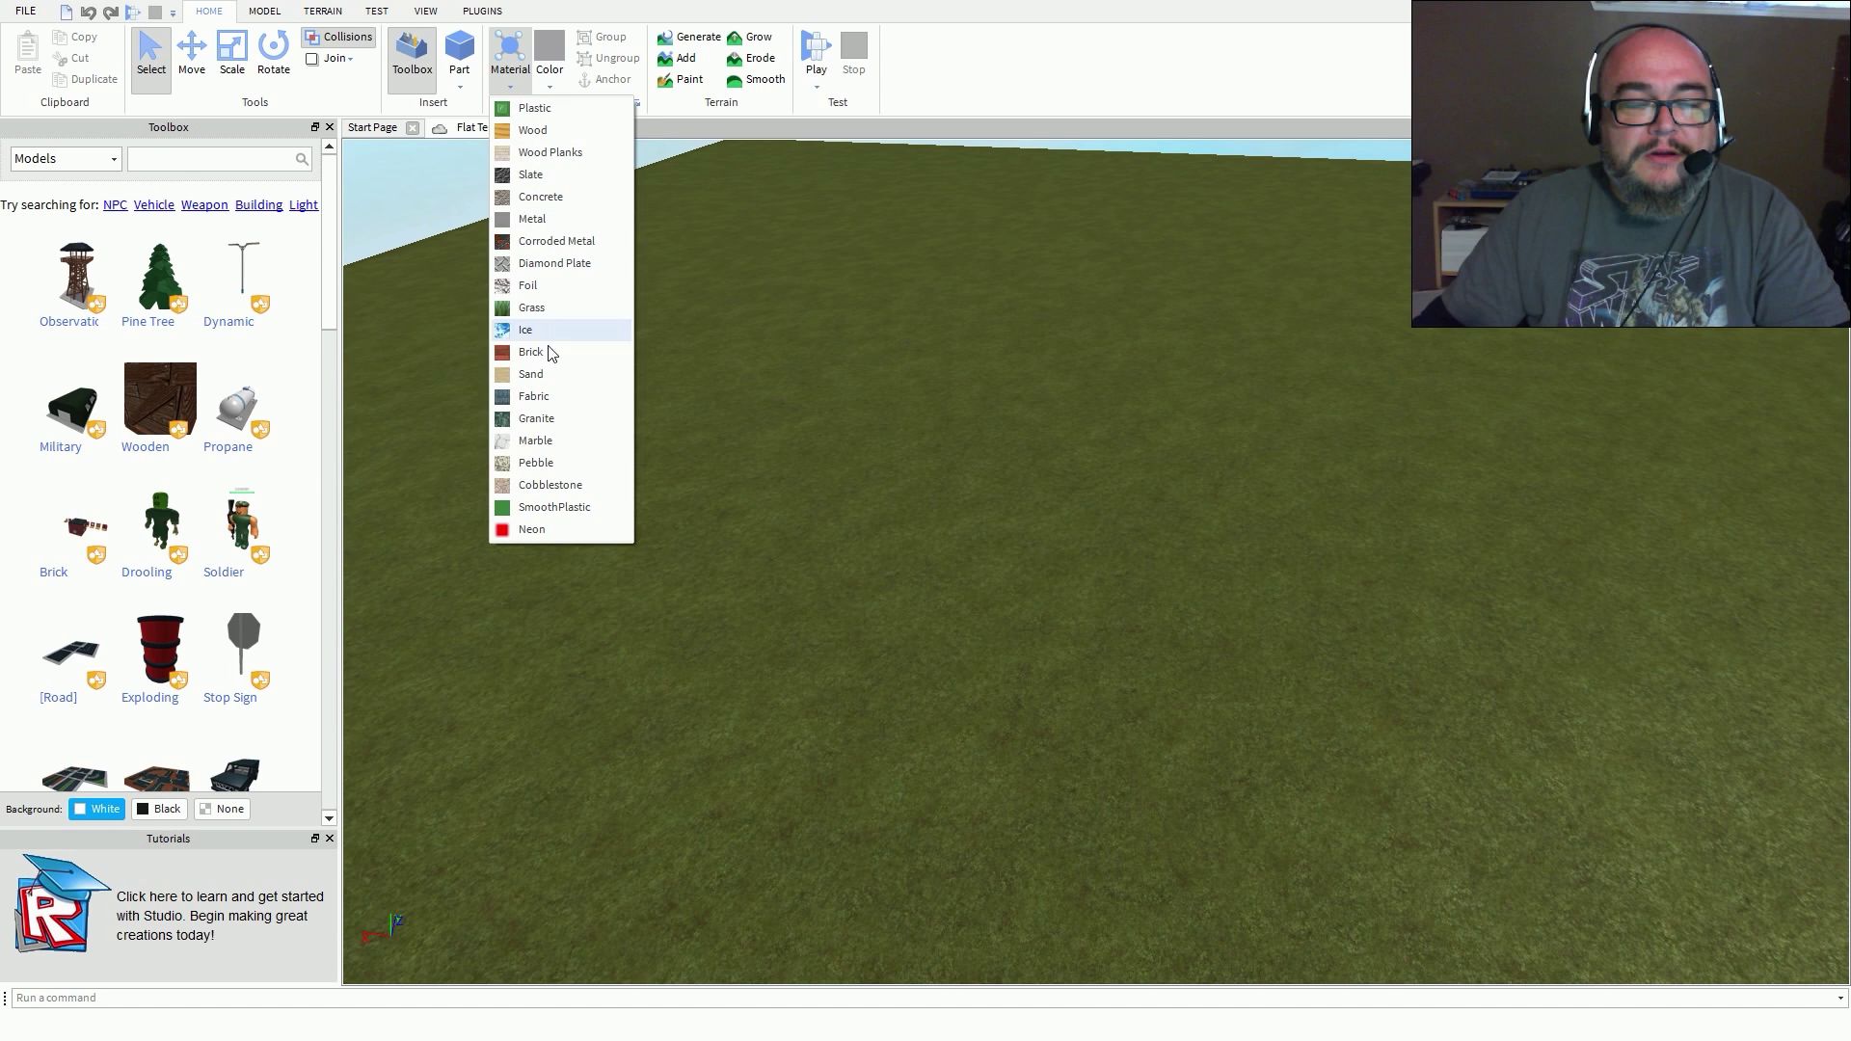
{"action": "left_click", "coordinate": [567, 77]}
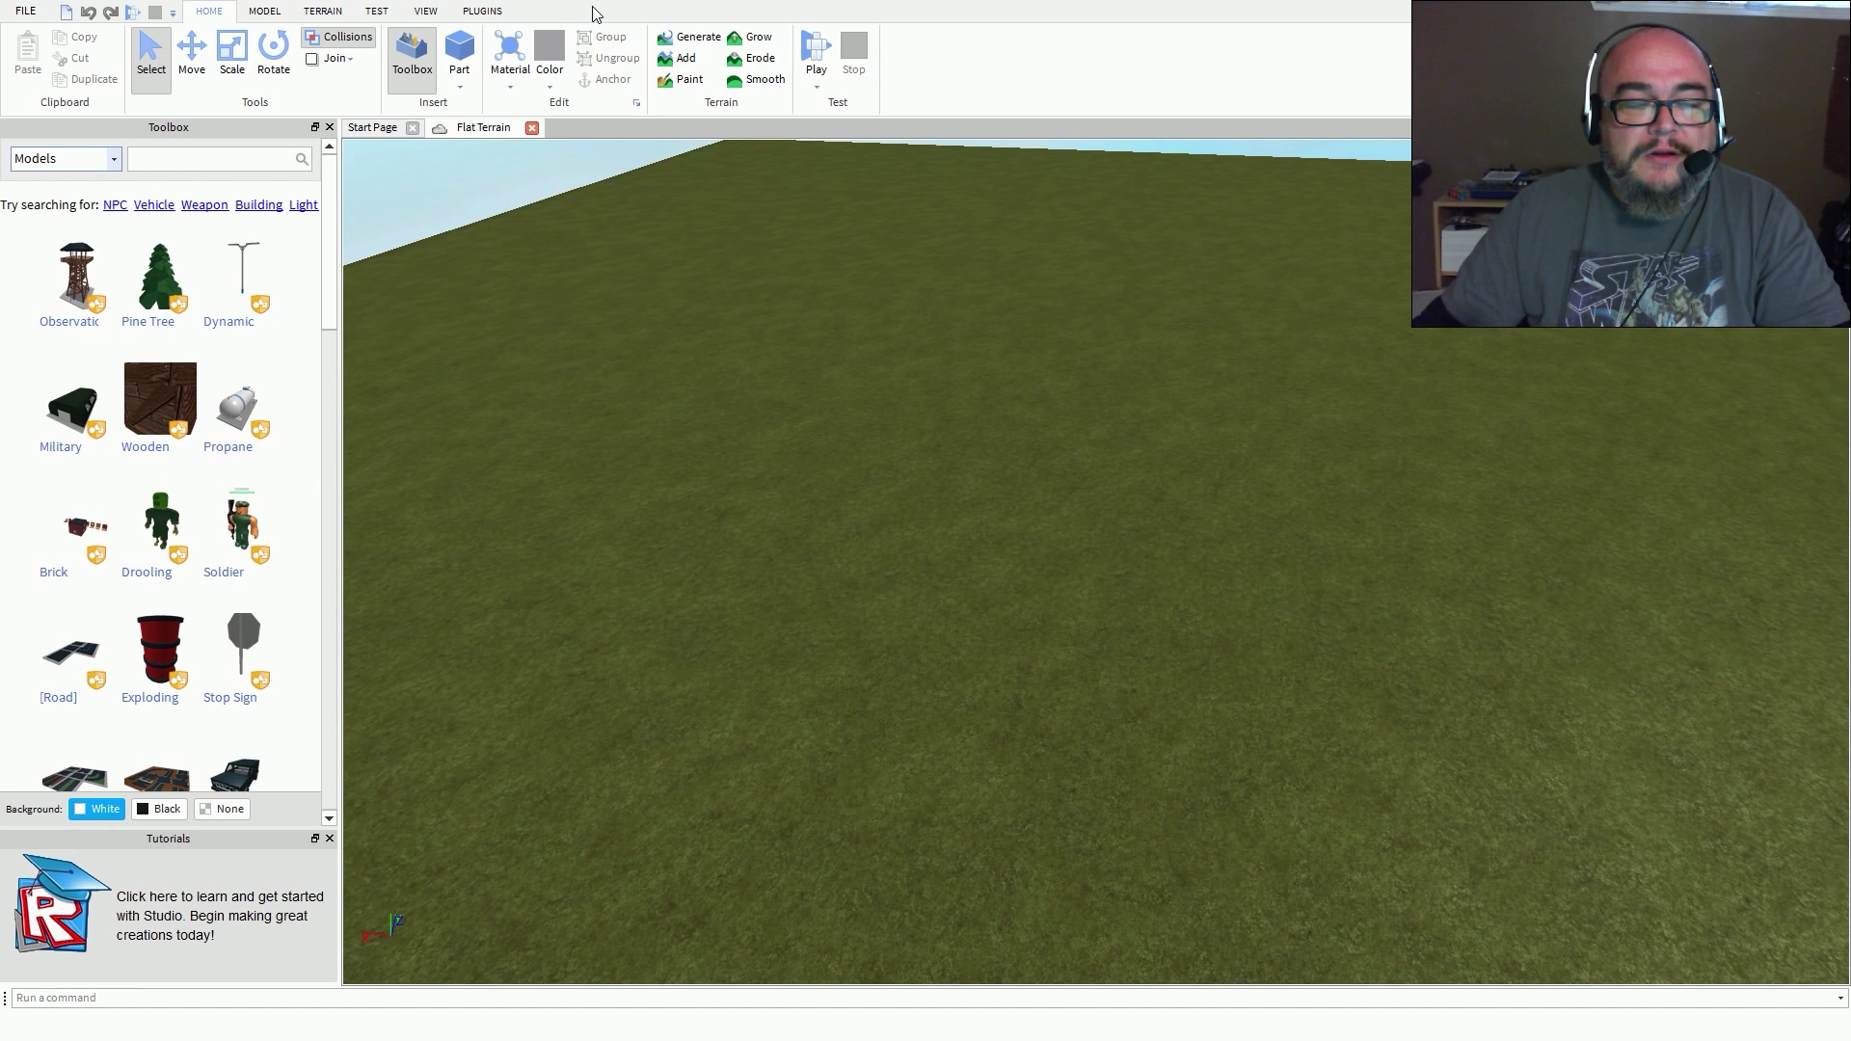
{"action": "left_click", "coordinate": [549, 88]}
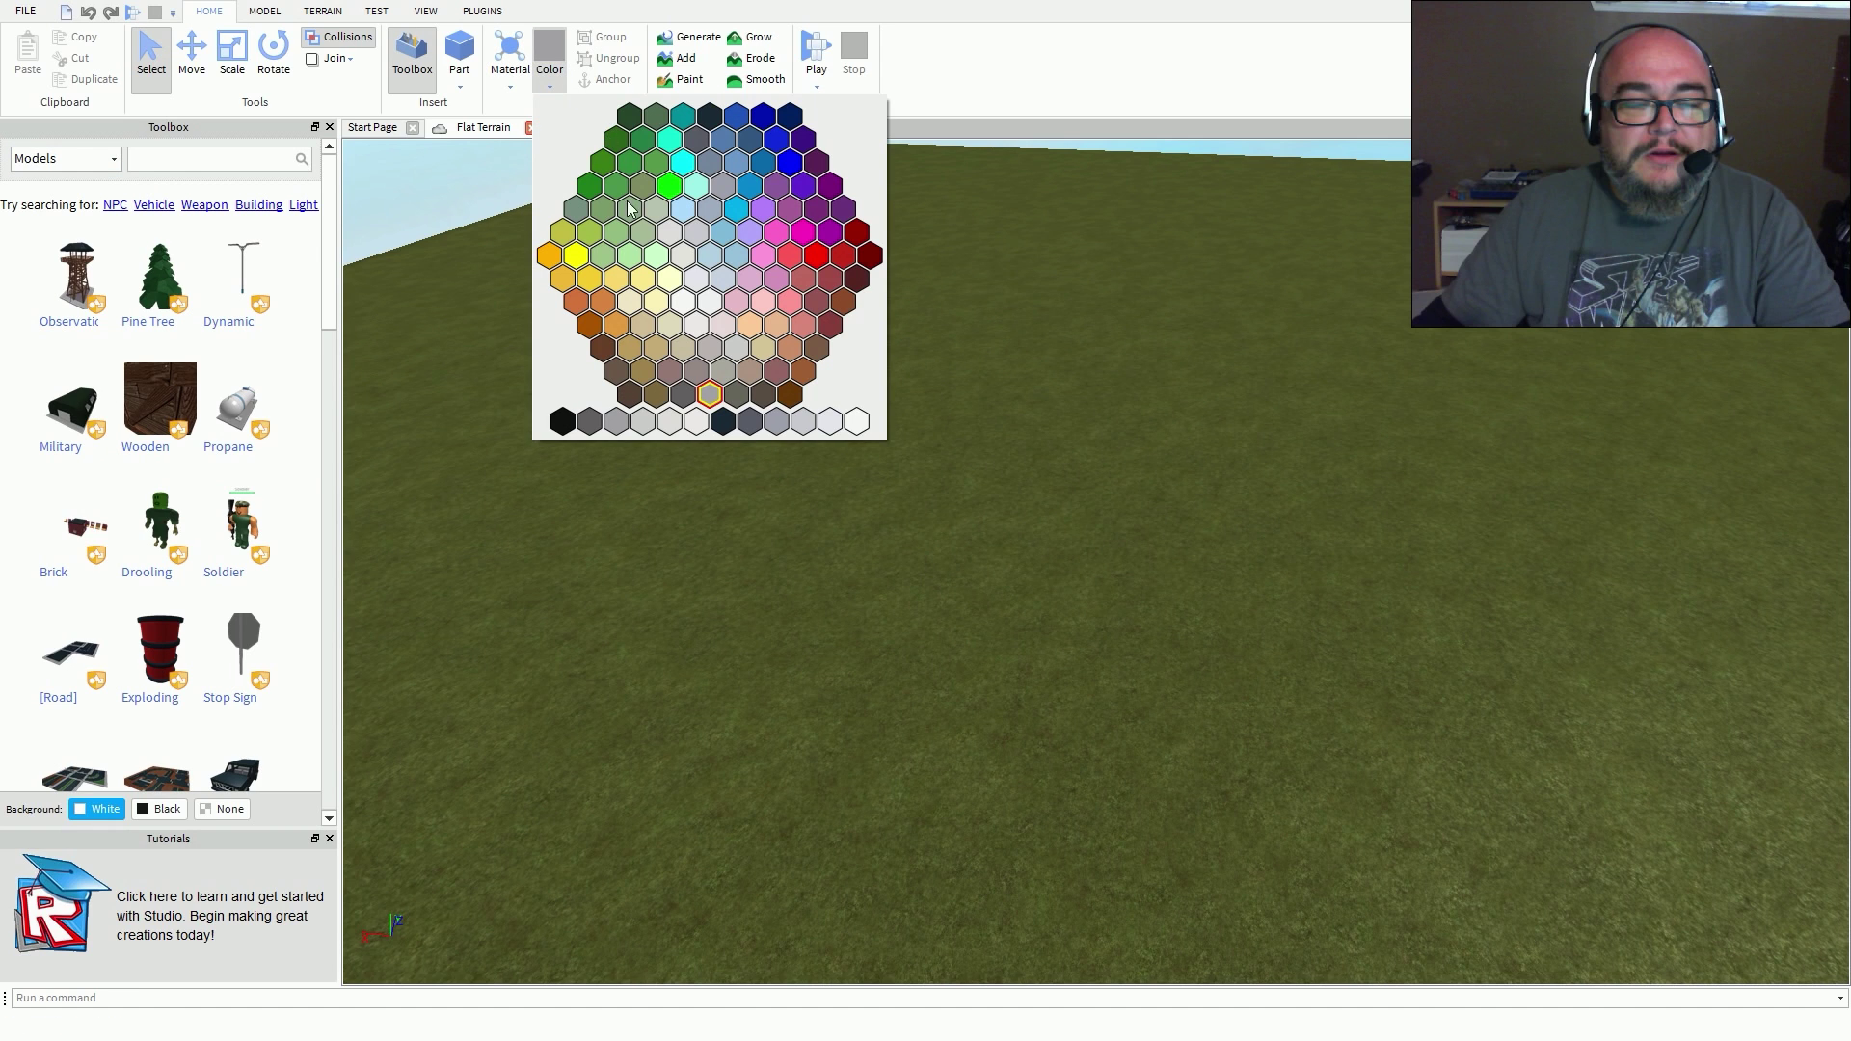
{"action": "left_click", "coordinate": [573, 15]}
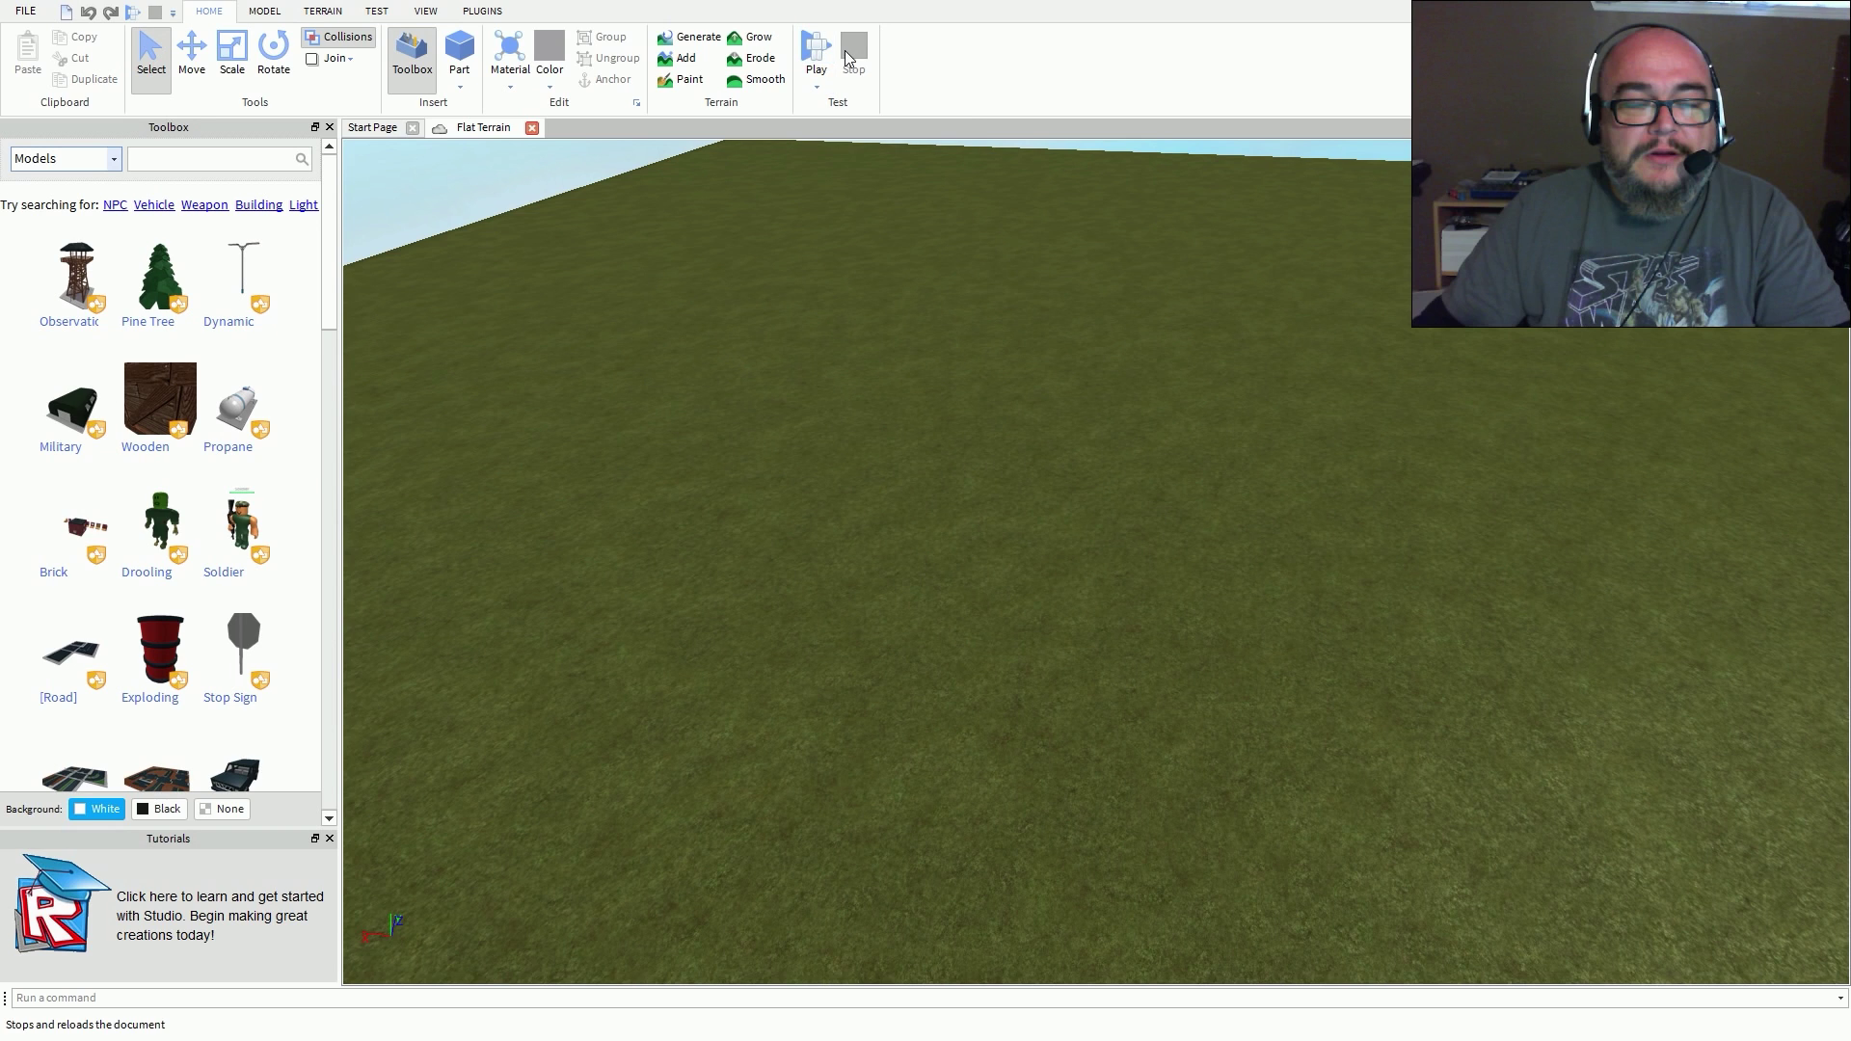
- On the Model tab, browse the Material and Surface lists without applying either
{"action": "left_click", "coordinate": [268, 12]}
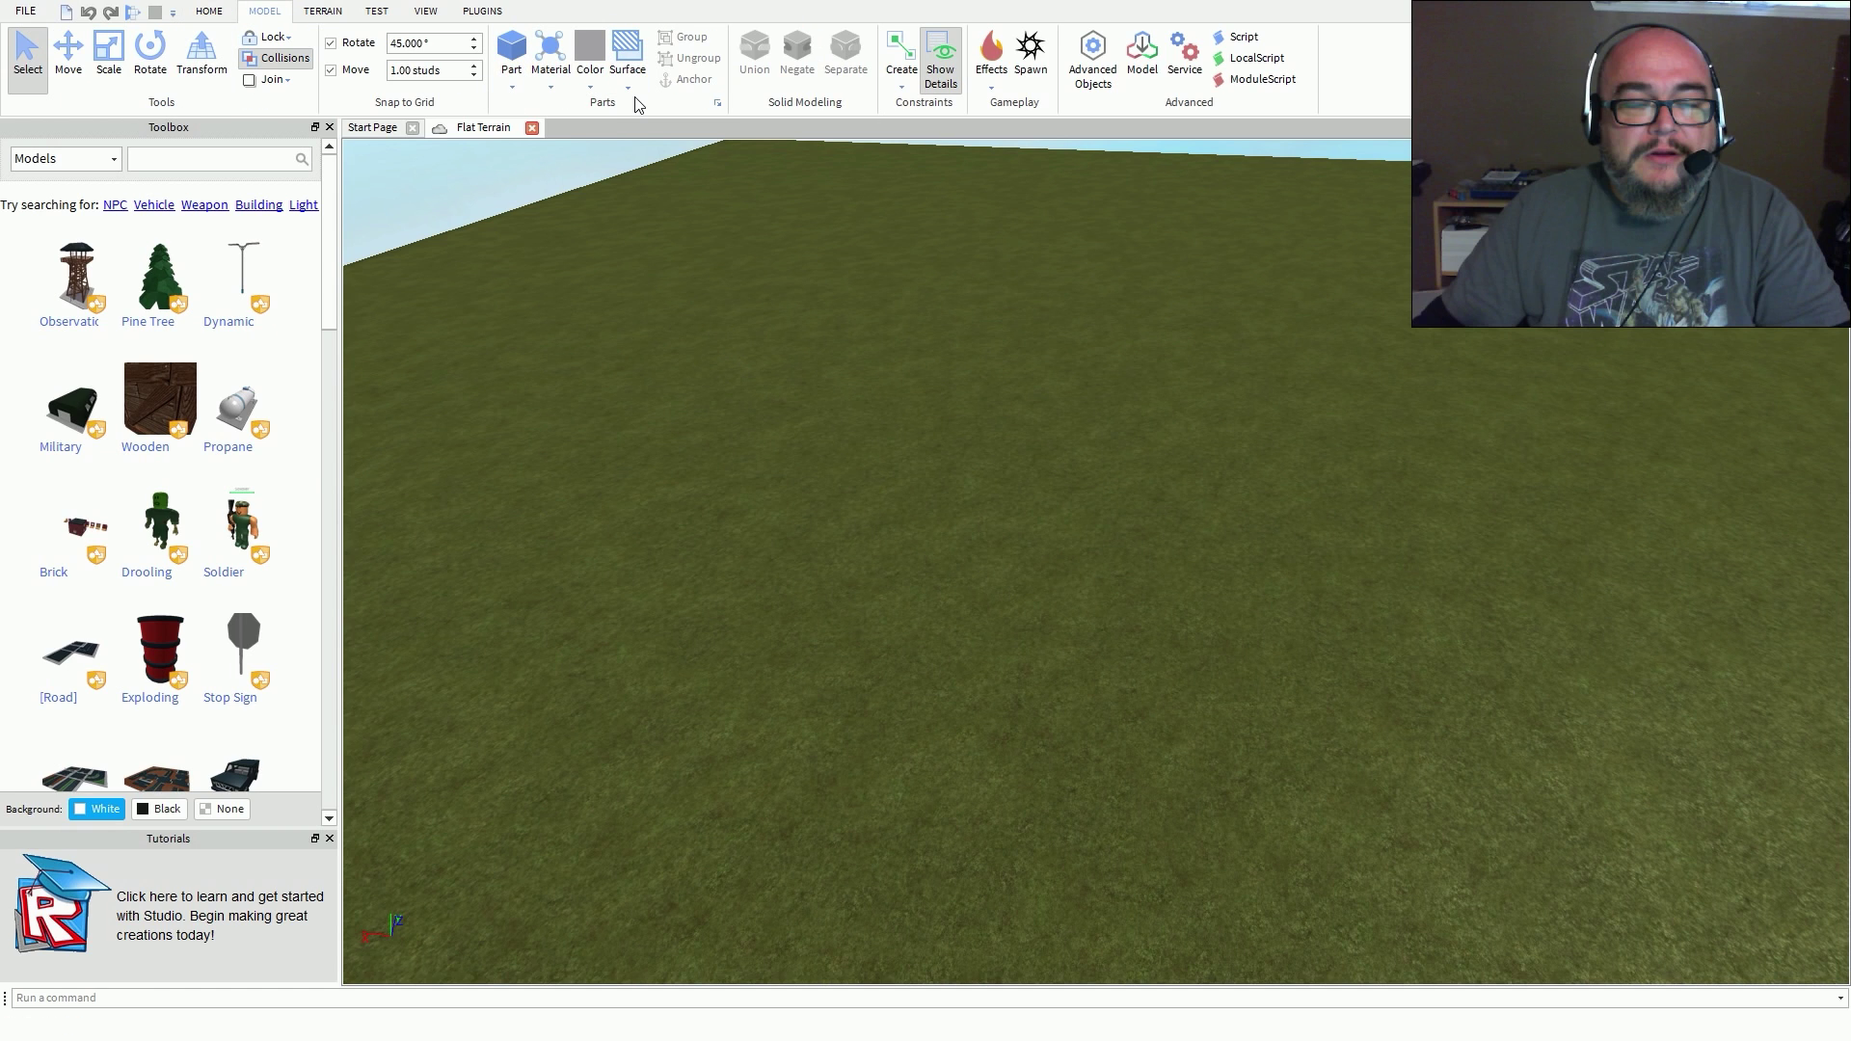
{"action": "left_click", "coordinate": [553, 92]}
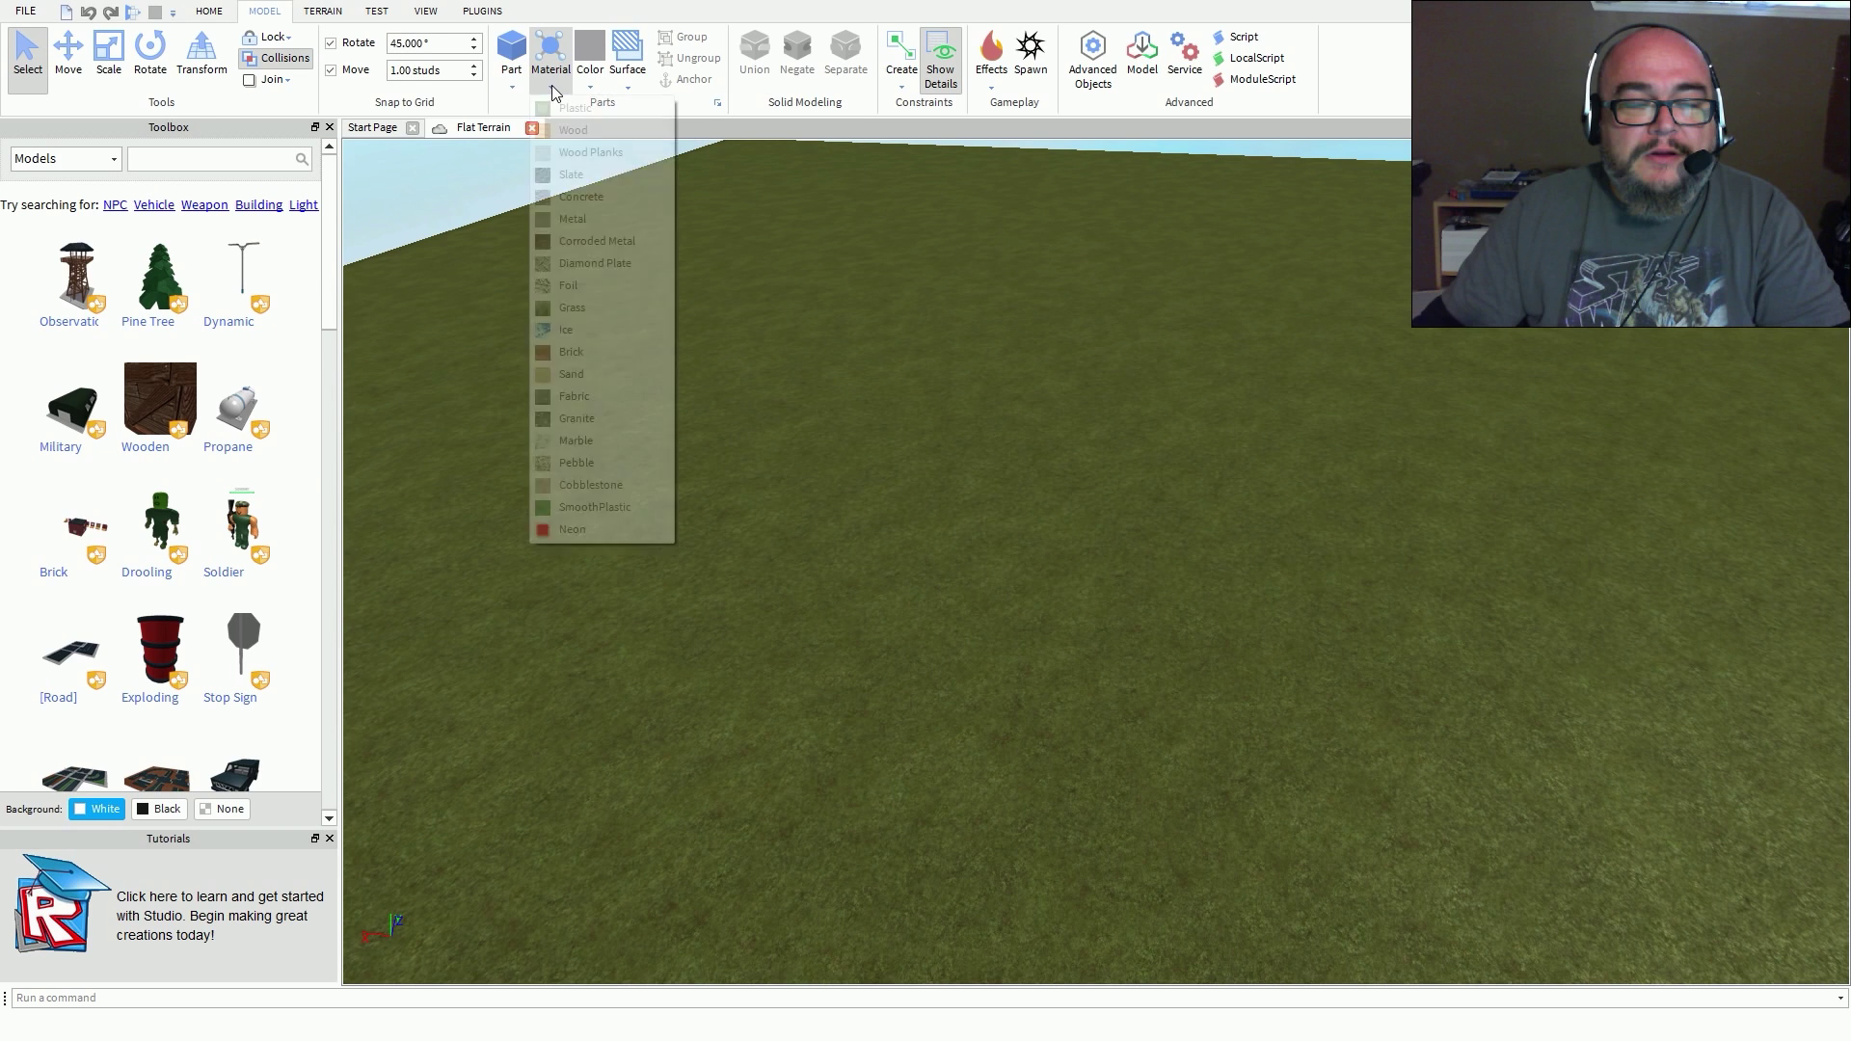
{"action": "left_click", "coordinate": [631, 85]}
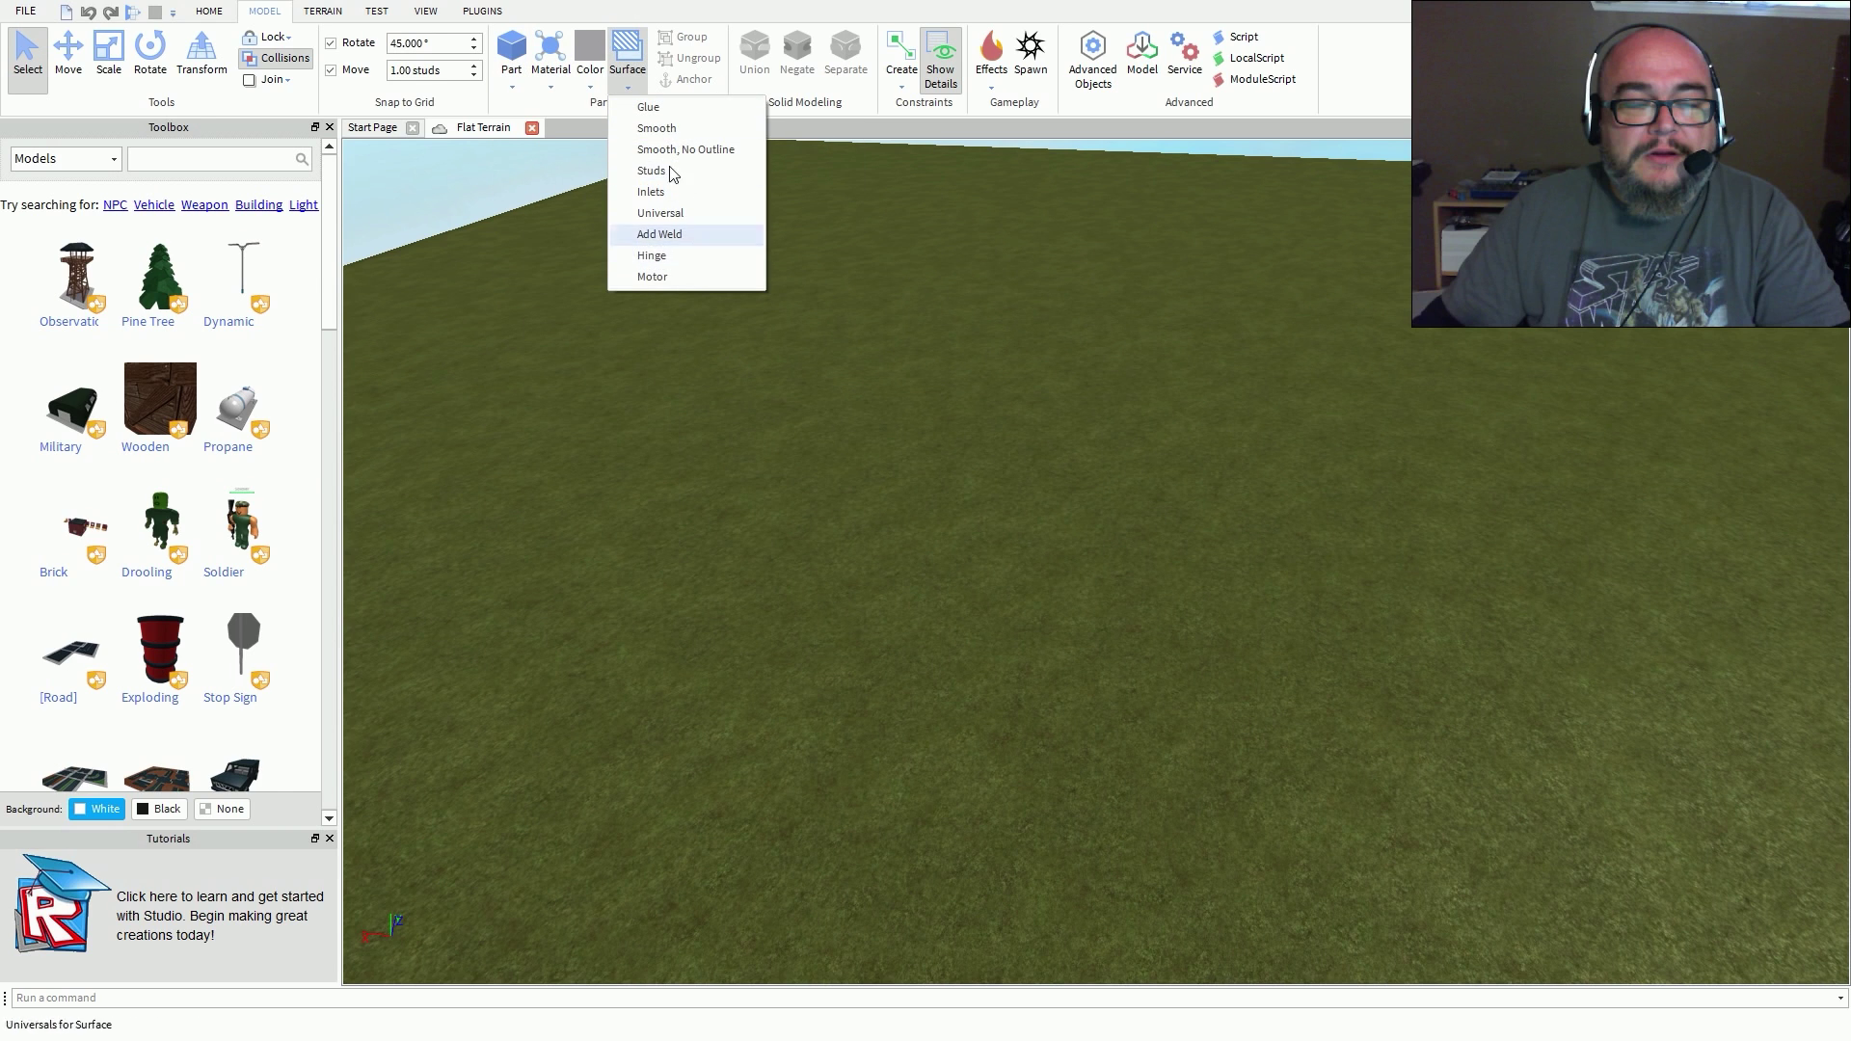
{"action": "left_click", "coordinate": [723, 70]}
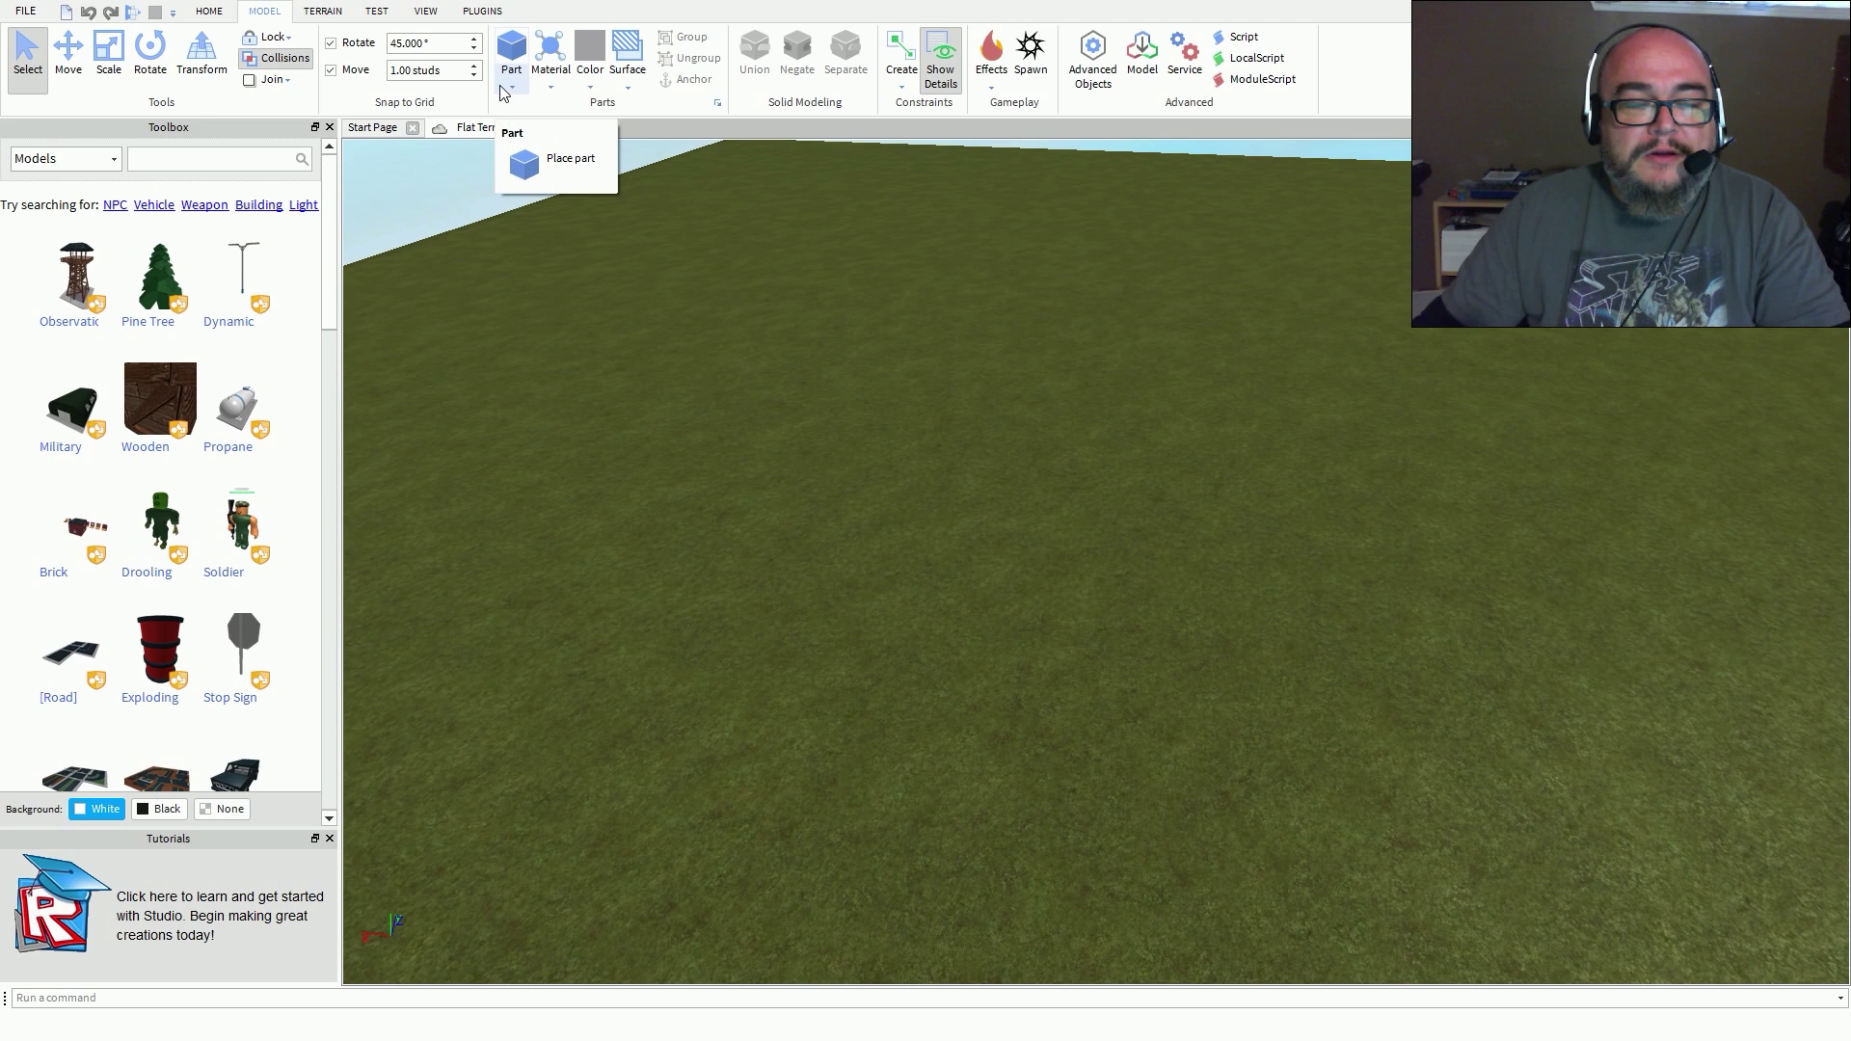
{"action": "left_click", "coordinate": [903, 92]}
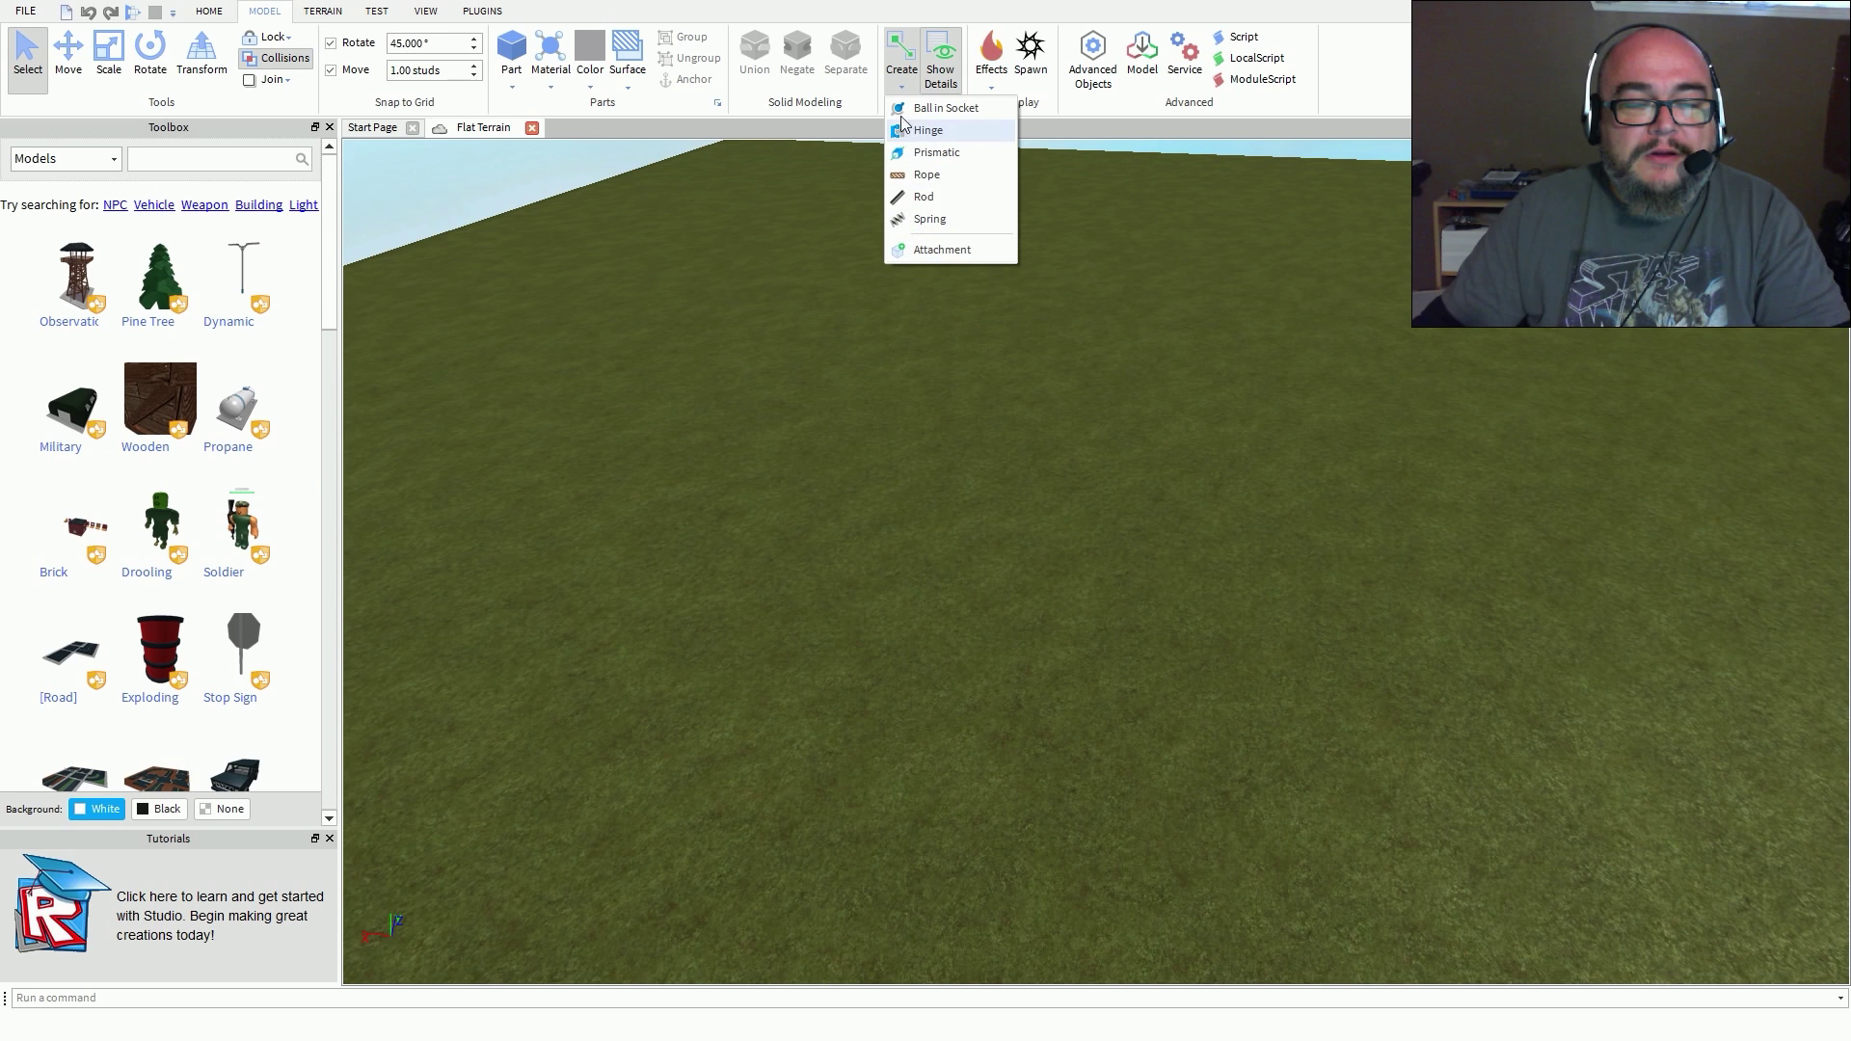
{"action": "left_click", "coordinate": [953, 16]}
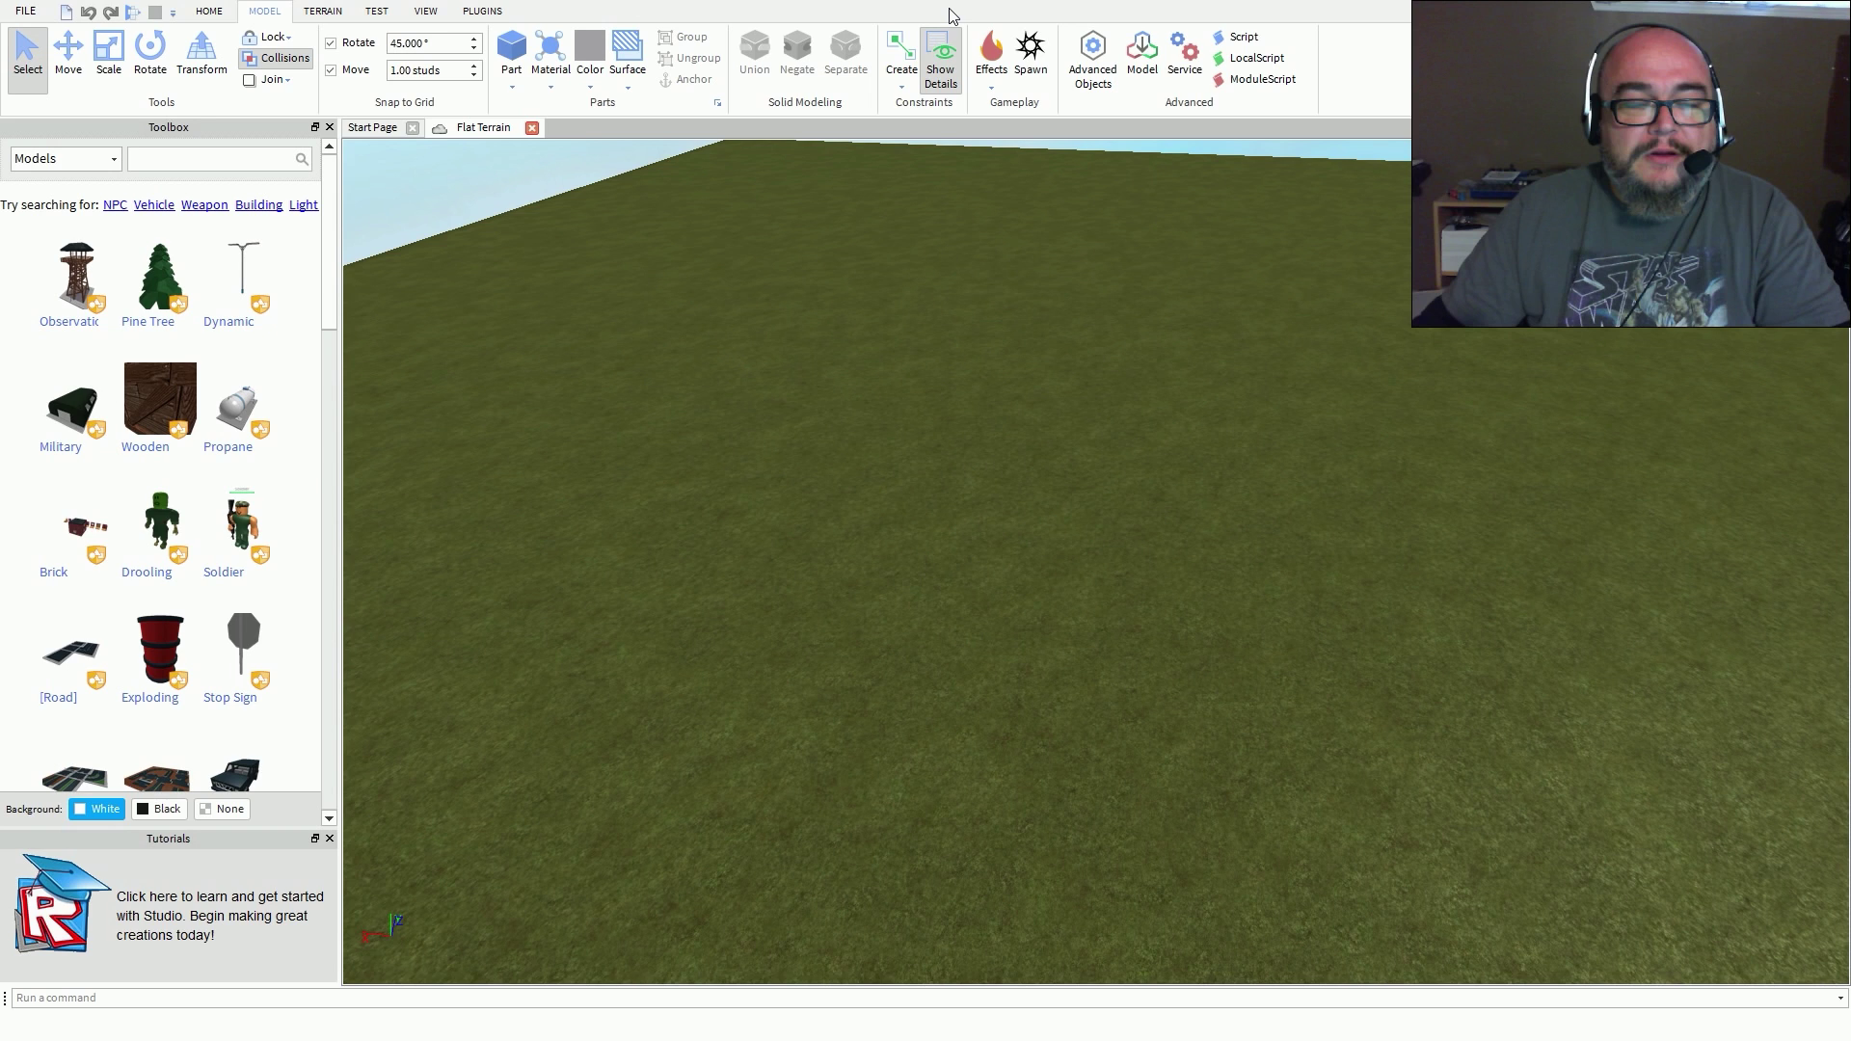
{"action": "left_click", "coordinate": [990, 88]}
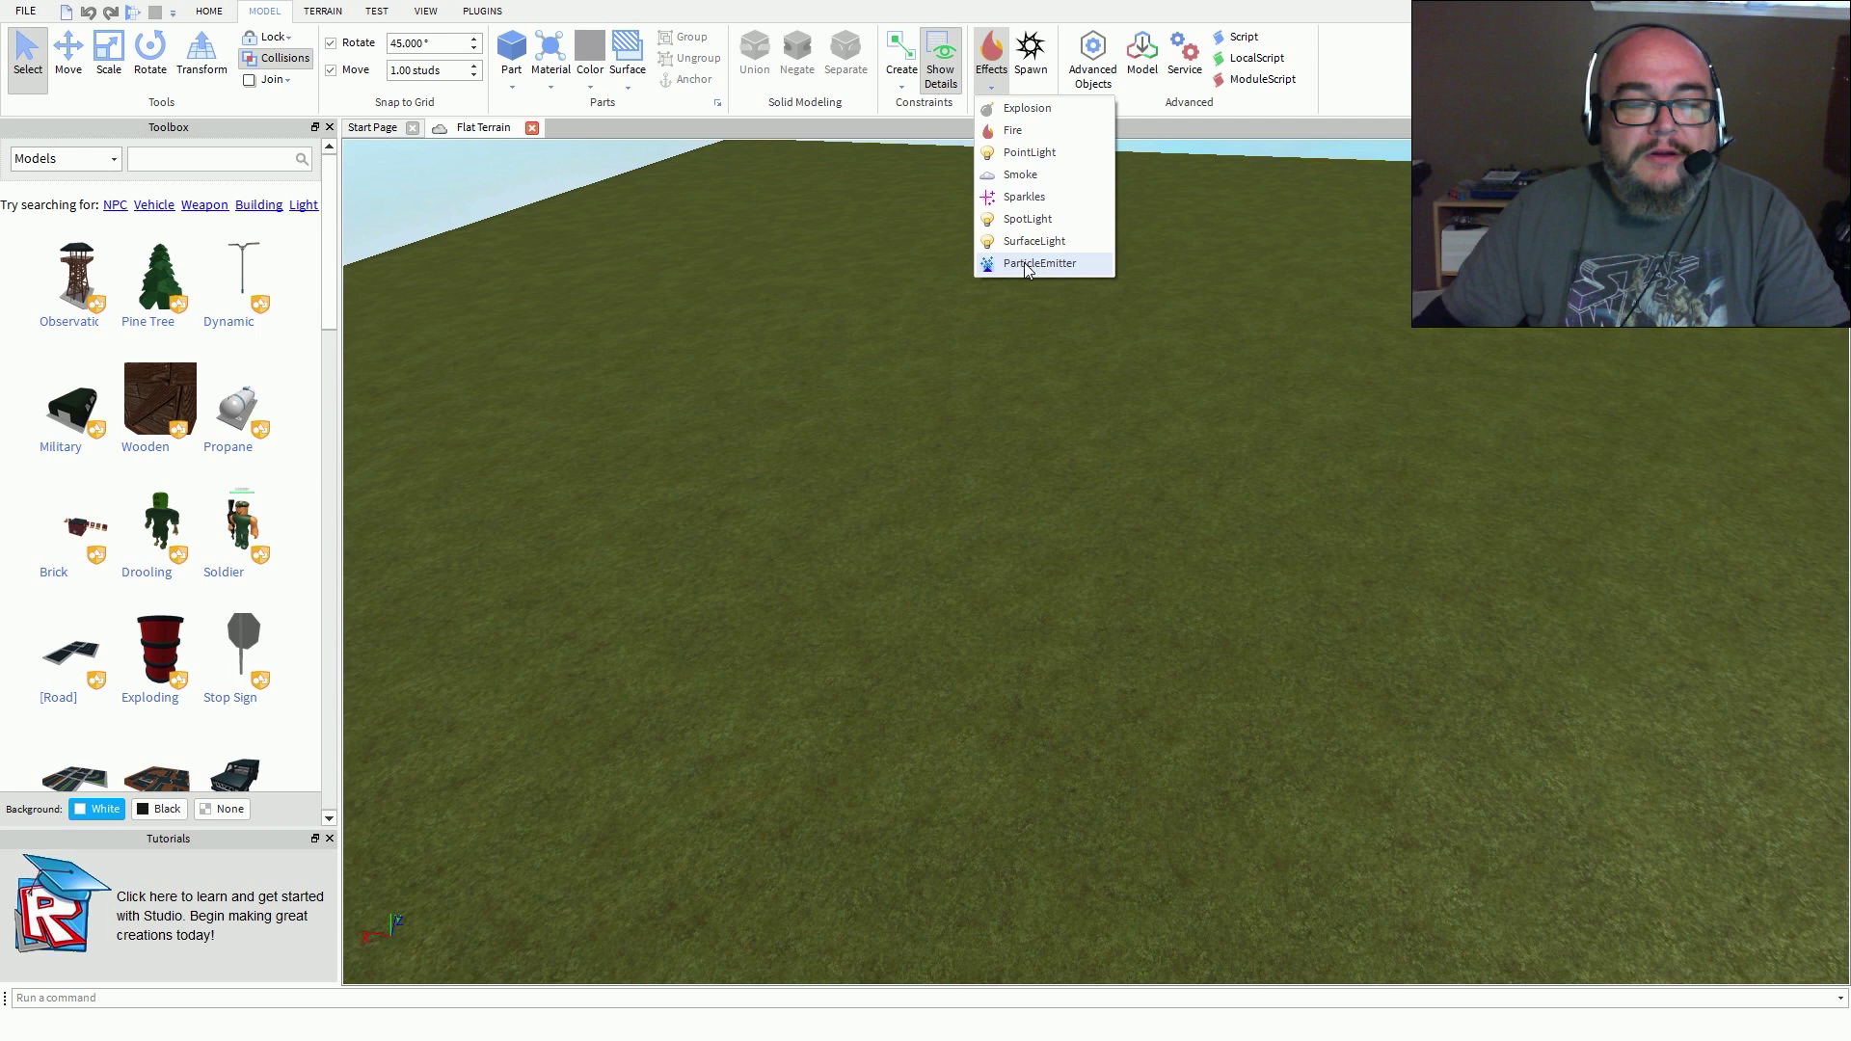
{"action": "left_click", "coordinate": [1072, 6]}
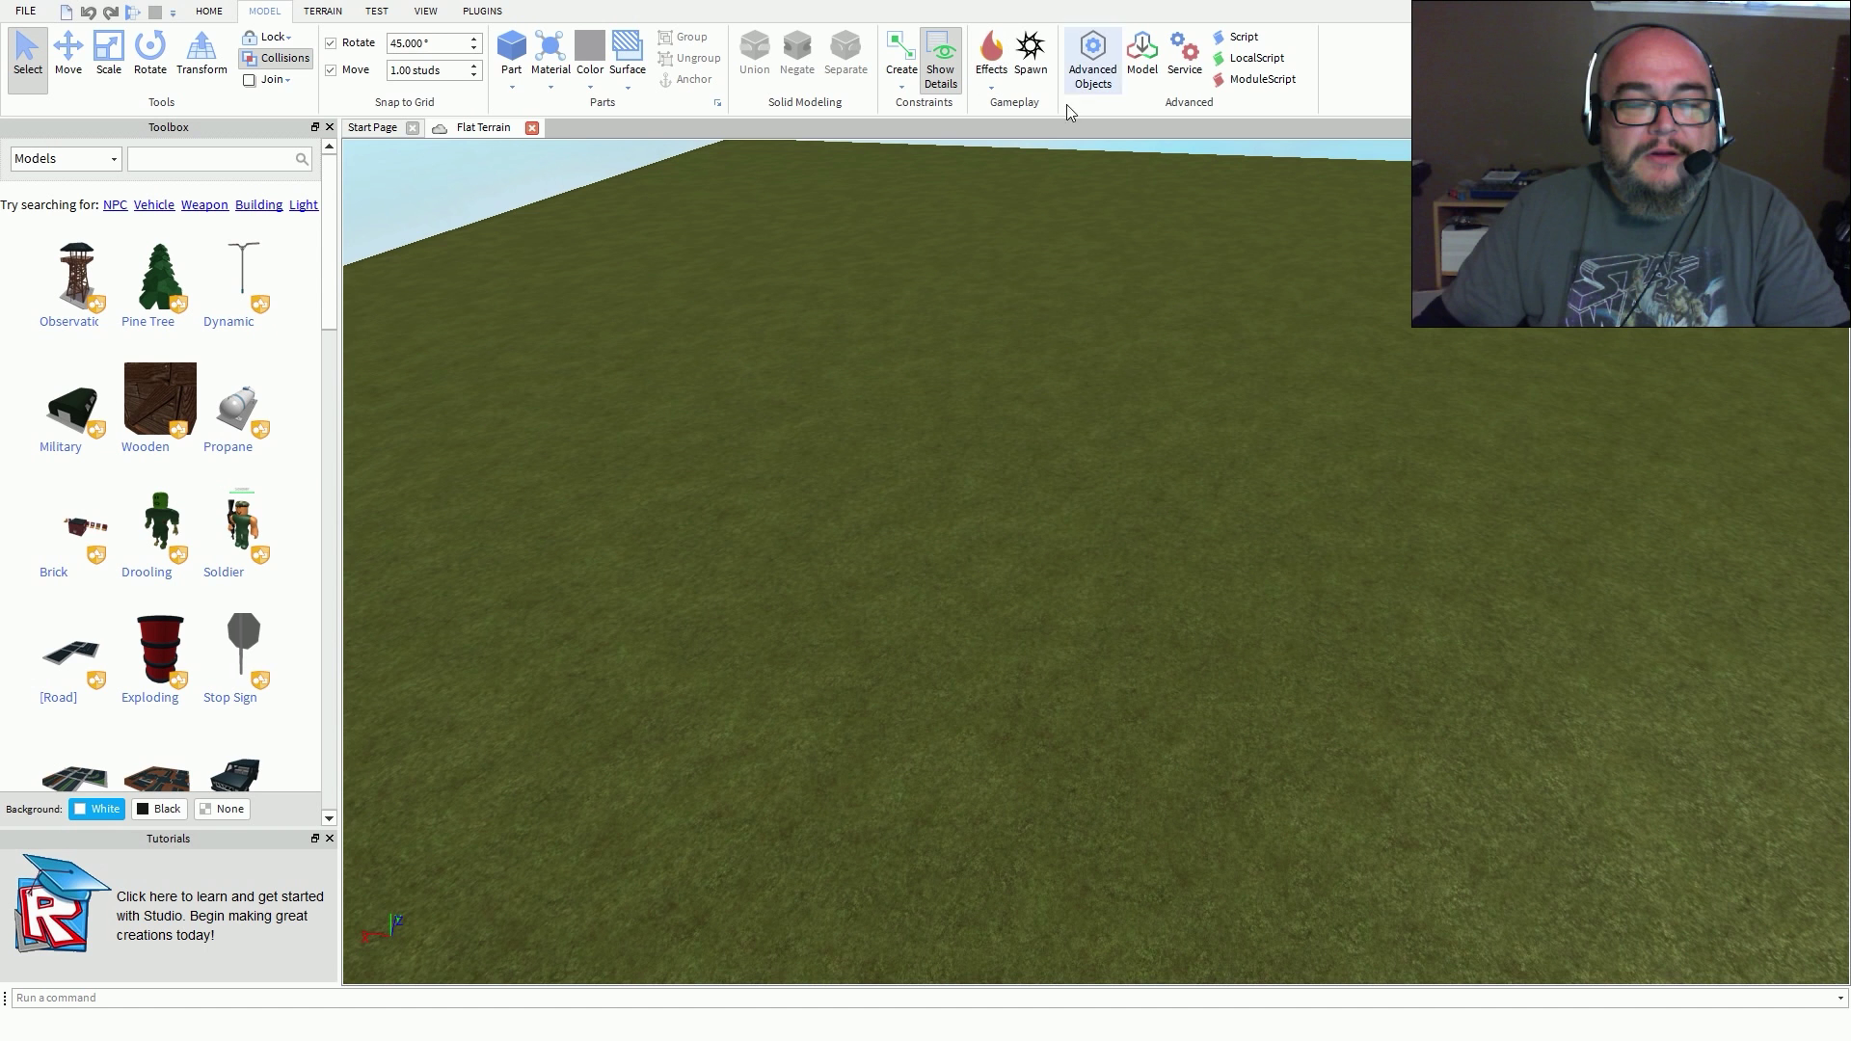
- Insert a SpawnLocation on the grass, focus it with F, then back the camera out
{"action": "left_click", "coordinate": [1032, 60]}
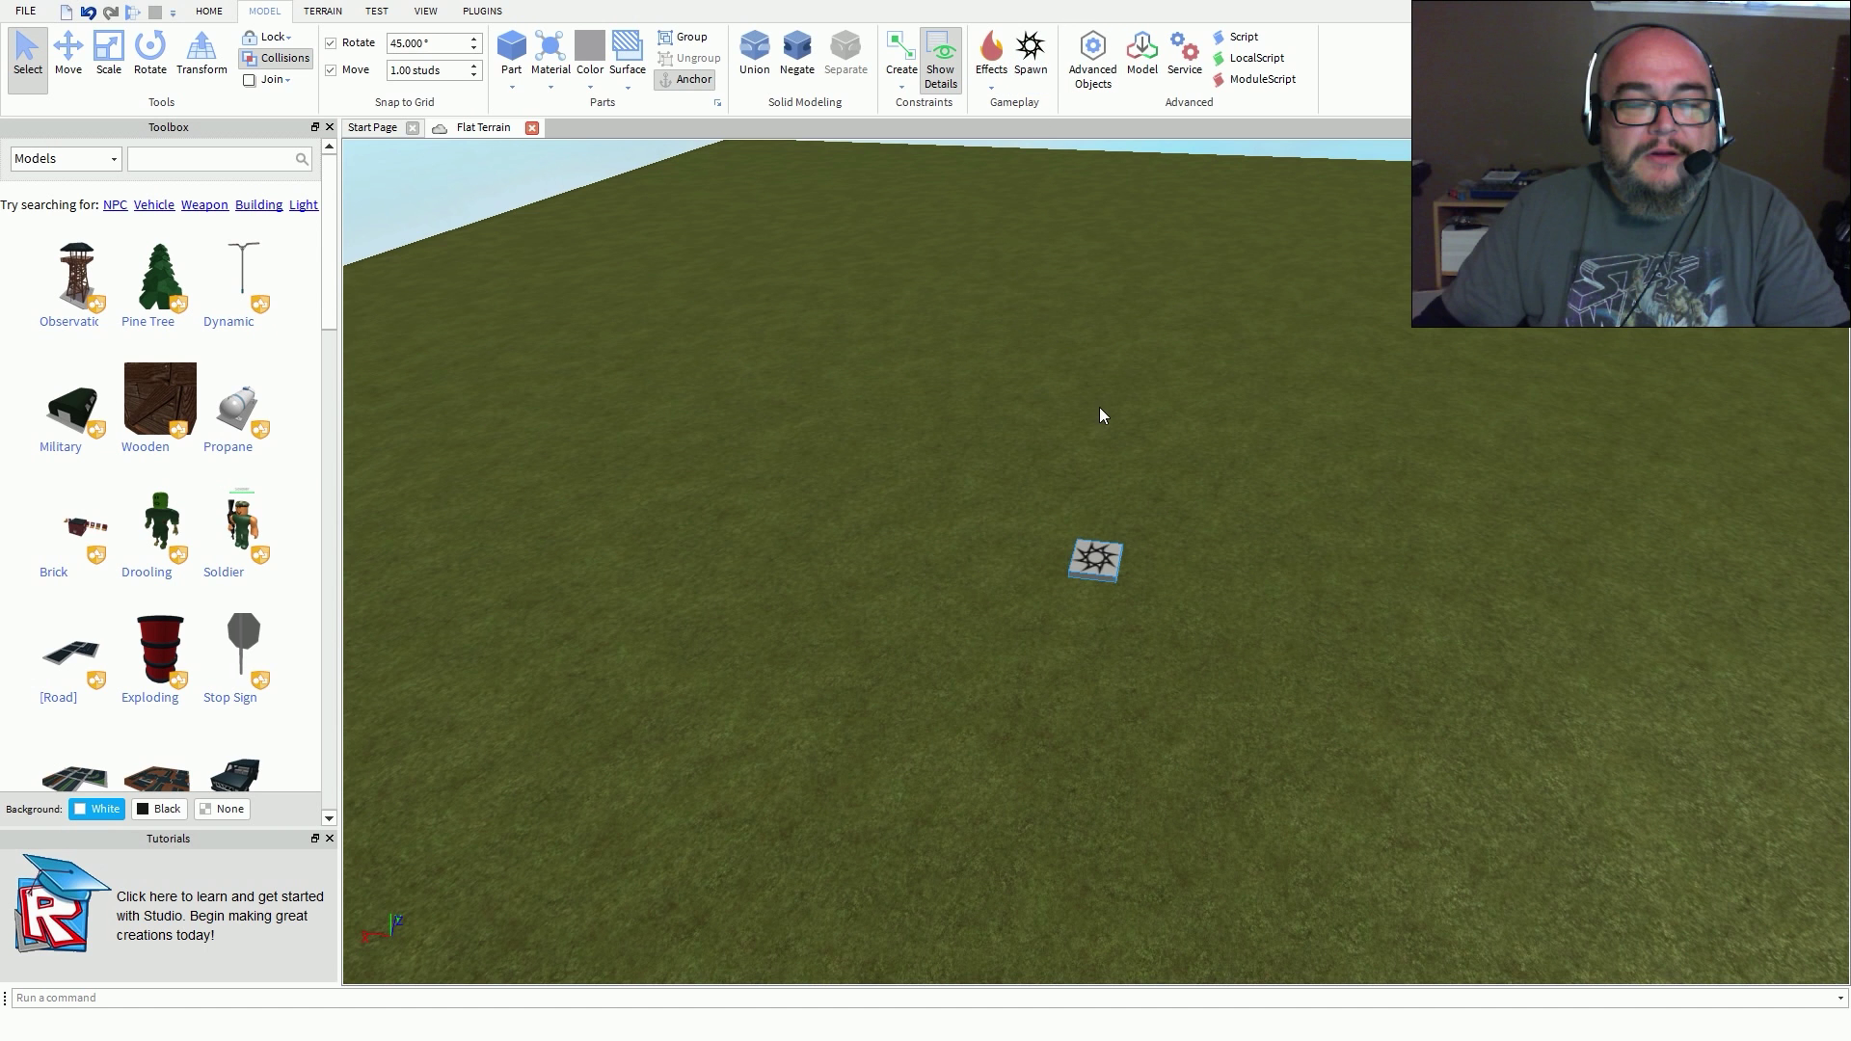
{"action": "right_click_drag", "start_coordinate": [1176, 629], "coordinate": [1178, 633]}
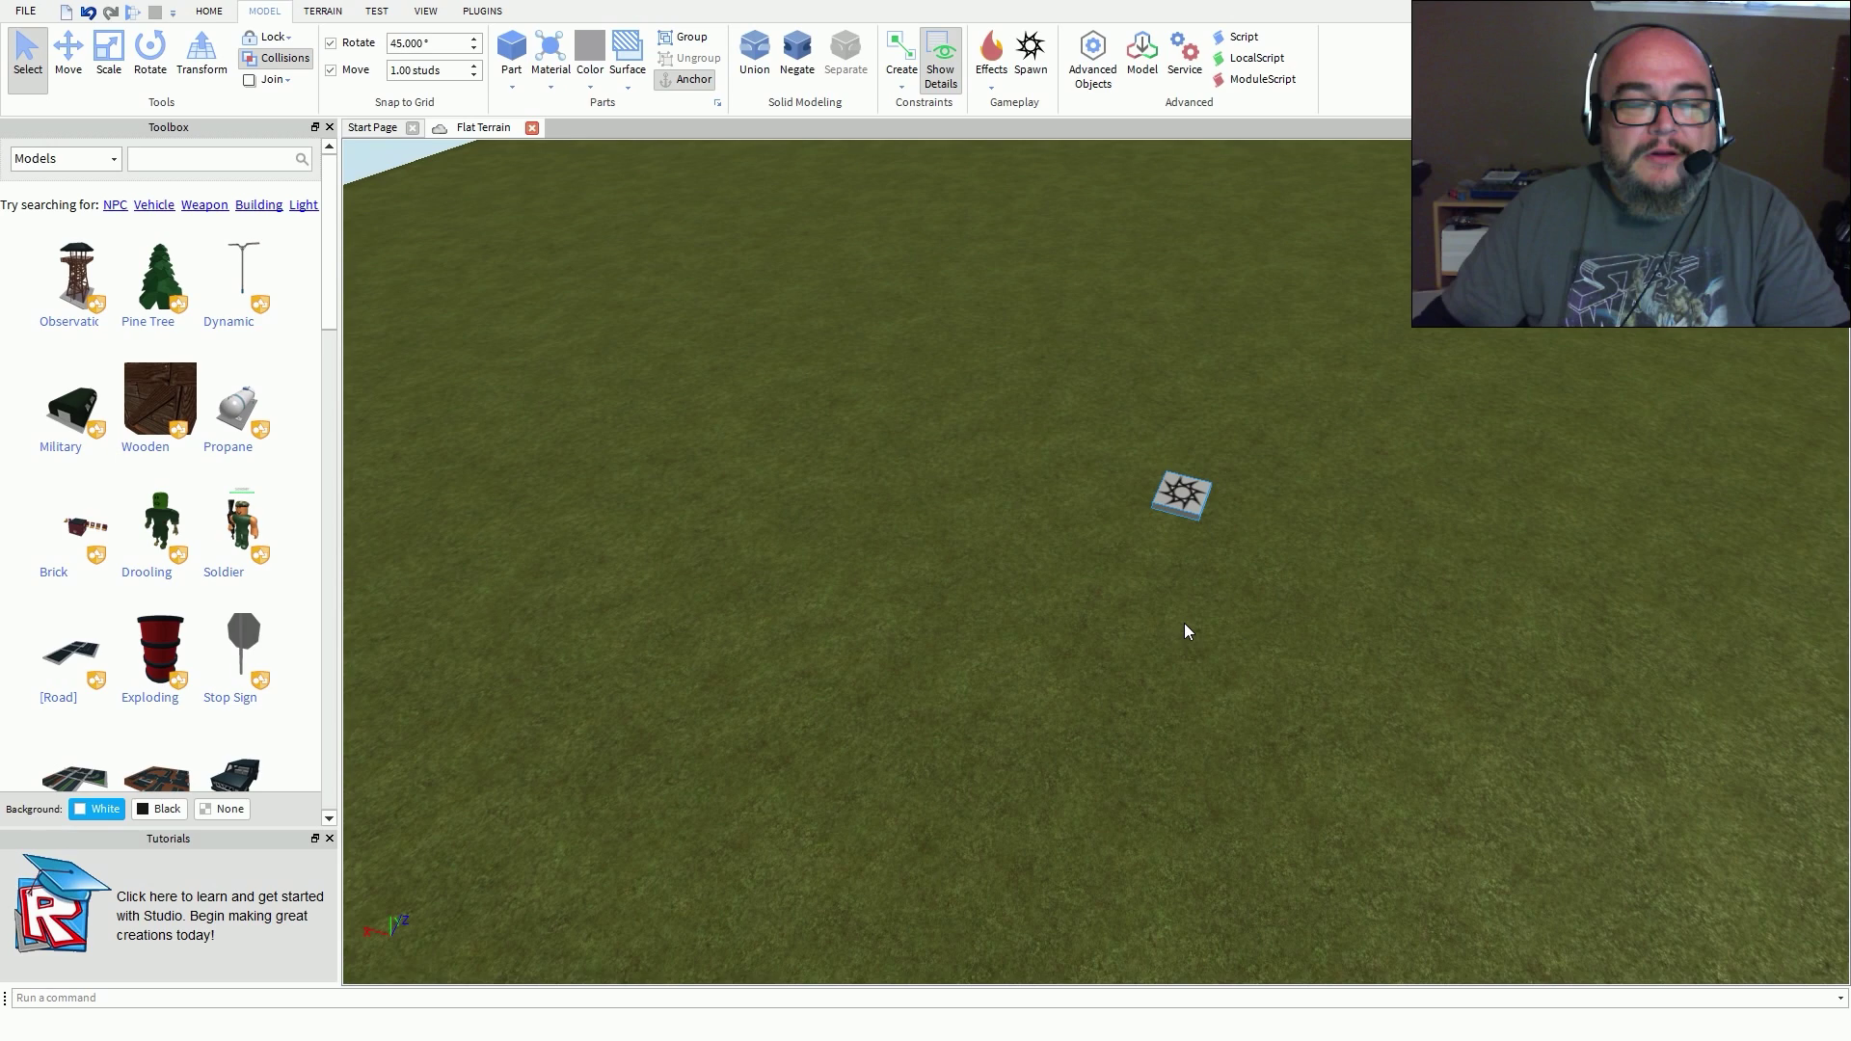
{"action": "key", "text": "f"}
{"action": "scroll", "coordinate": [1184, 623], "scroll_direction": "down", "scroll_amount": 5}
{"action": "scroll", "coordinate": [1185, 625], "scroll_direction": "up", "scroll_amount": 1}
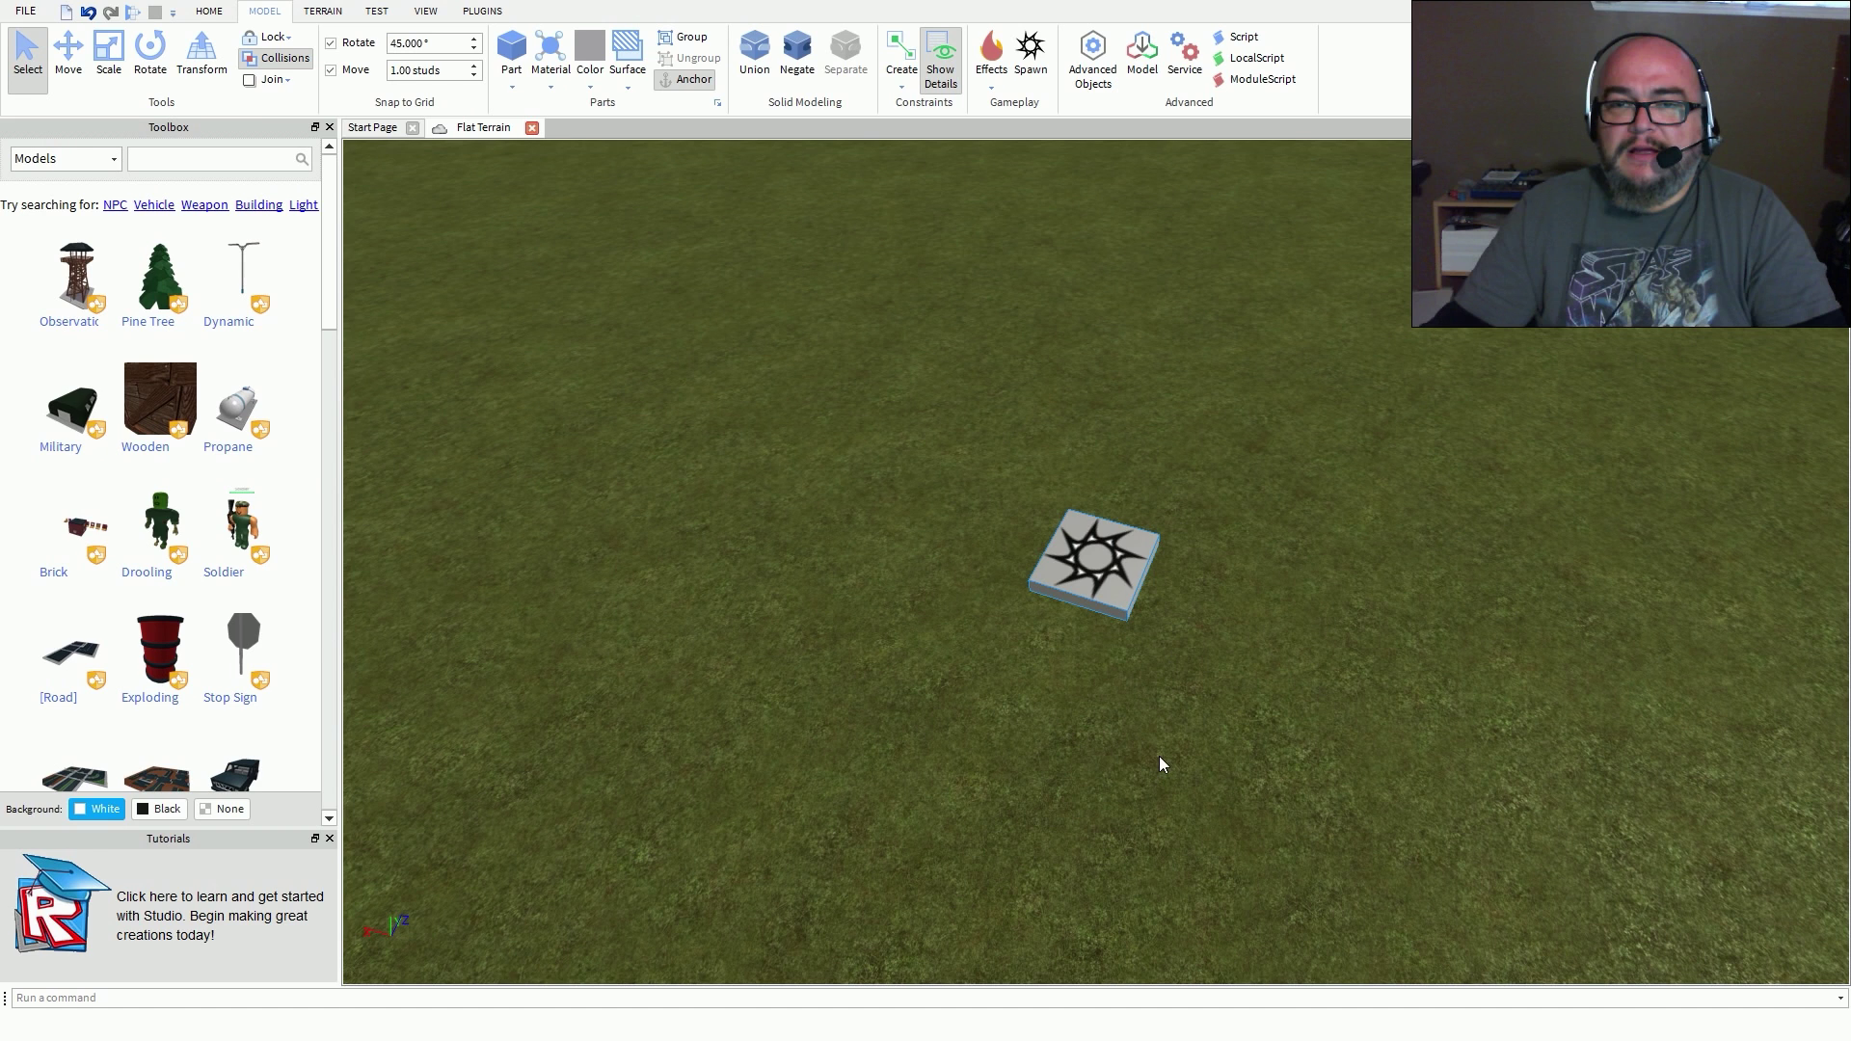
{"action": "key", "text": "s"}
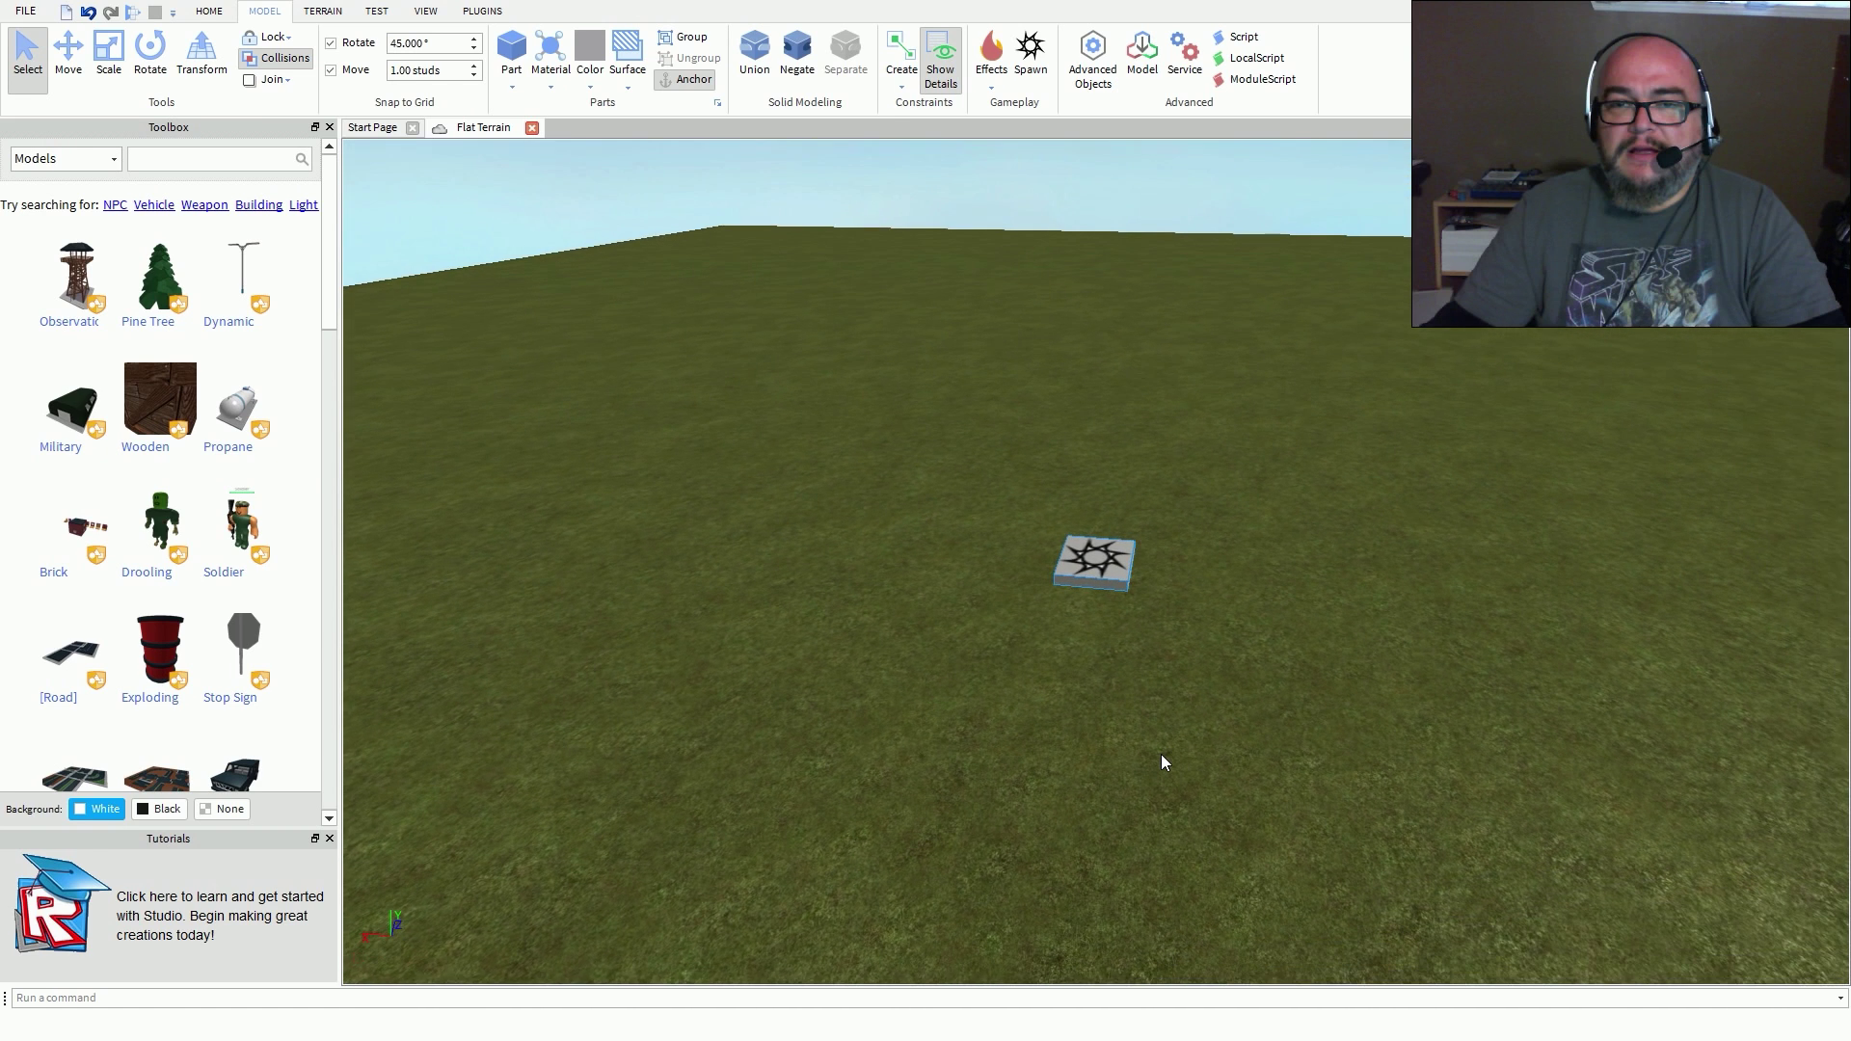